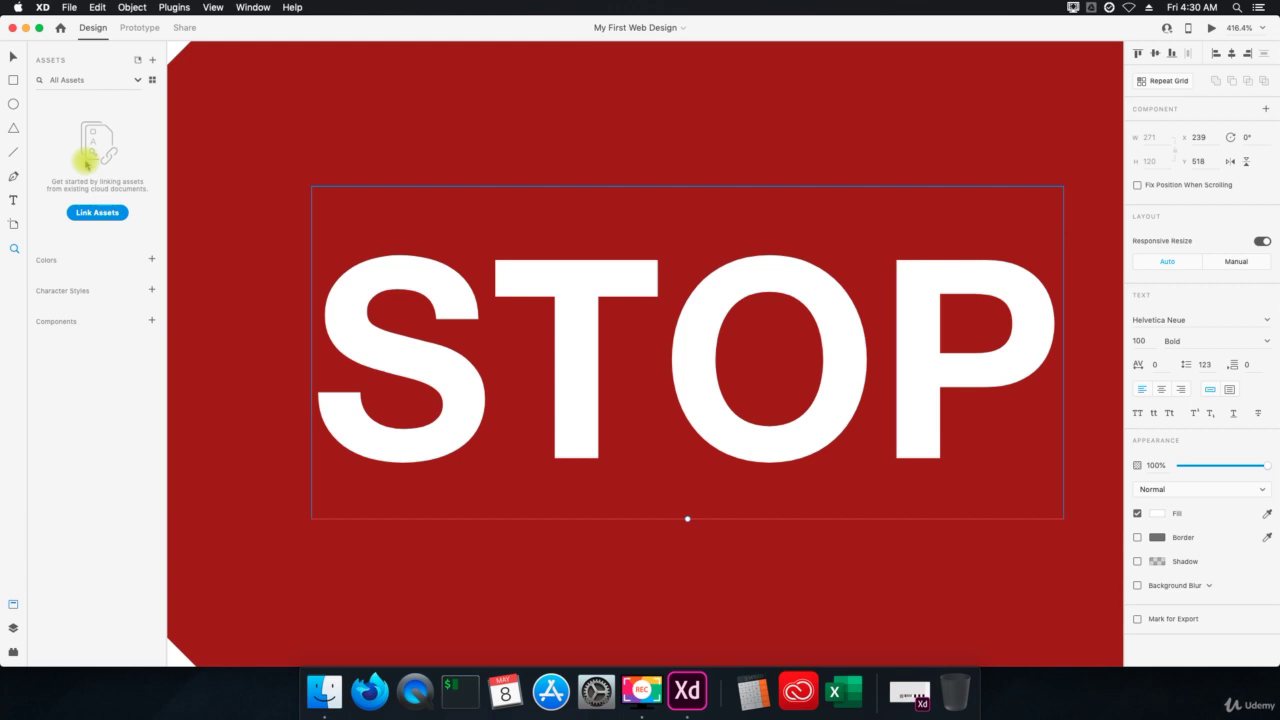
# Step: Add the STOP text's fill color to the document's color assets
pyautogui.click(153, 260)
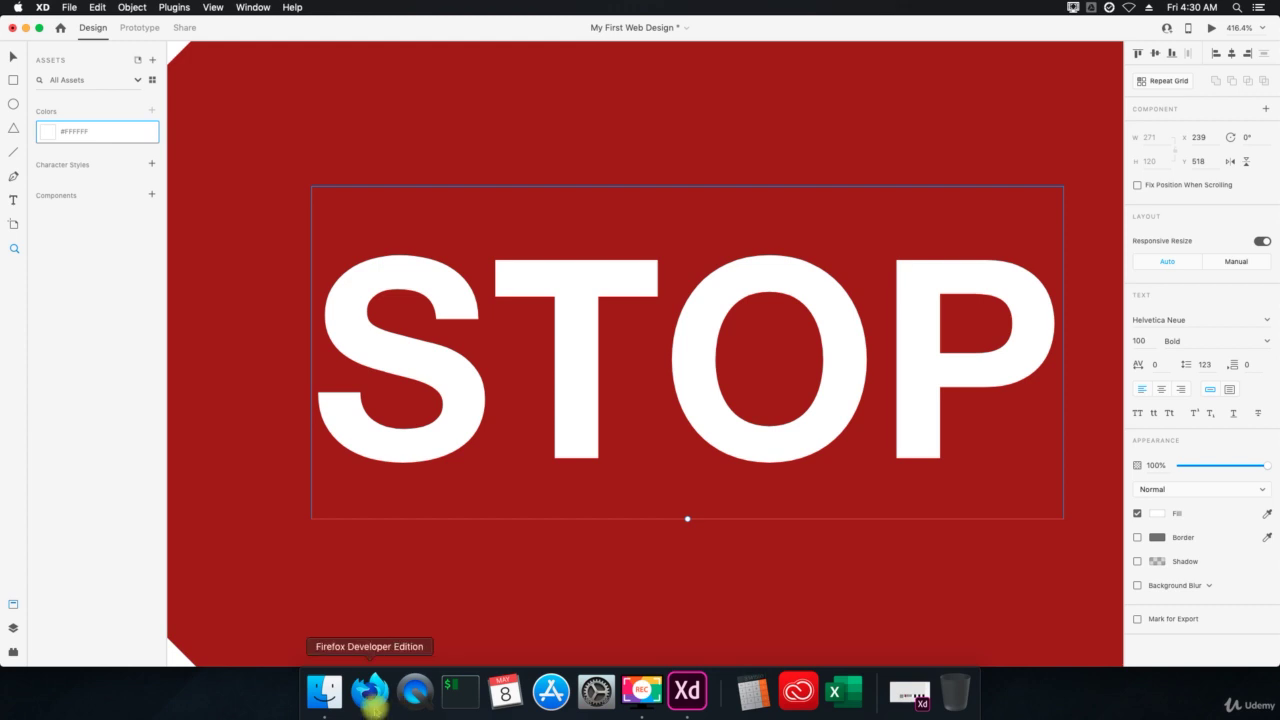
# Step: Switch to Firefox Developer Edition and inspect the header element of the learntechplus.com home page
pyautogui.click(370, 690)
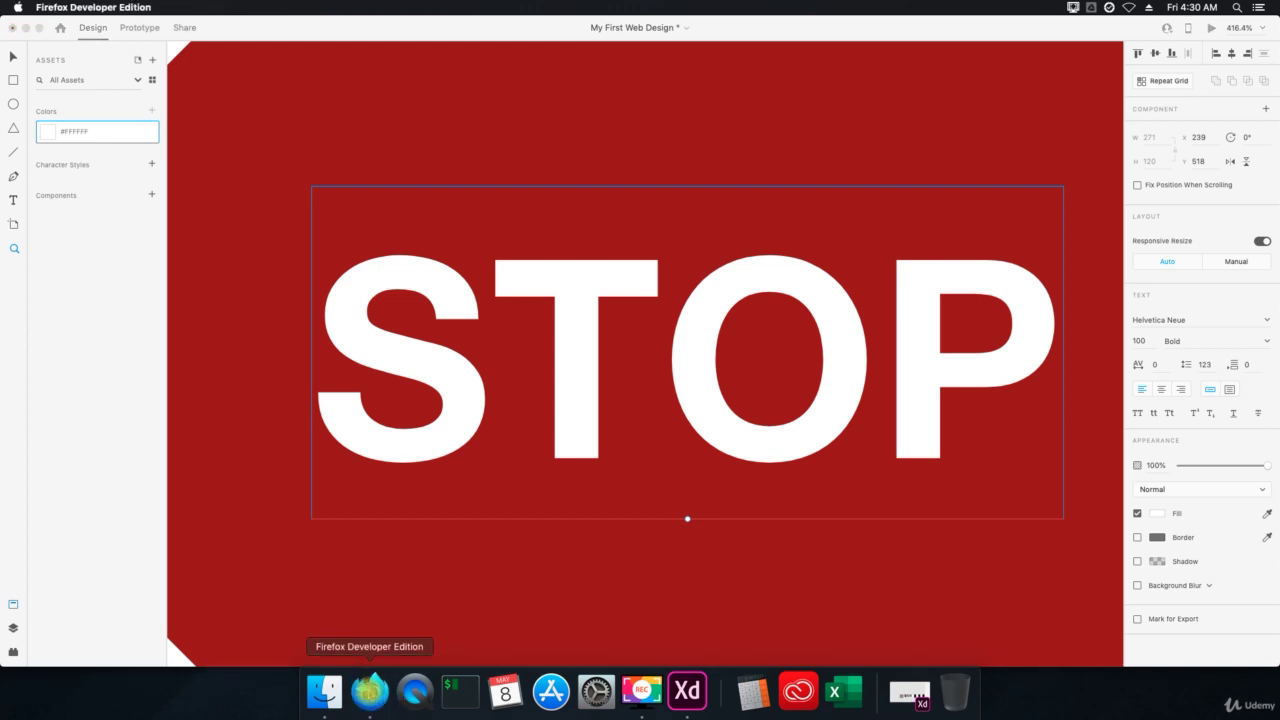
pyautogui.click(935, 507)
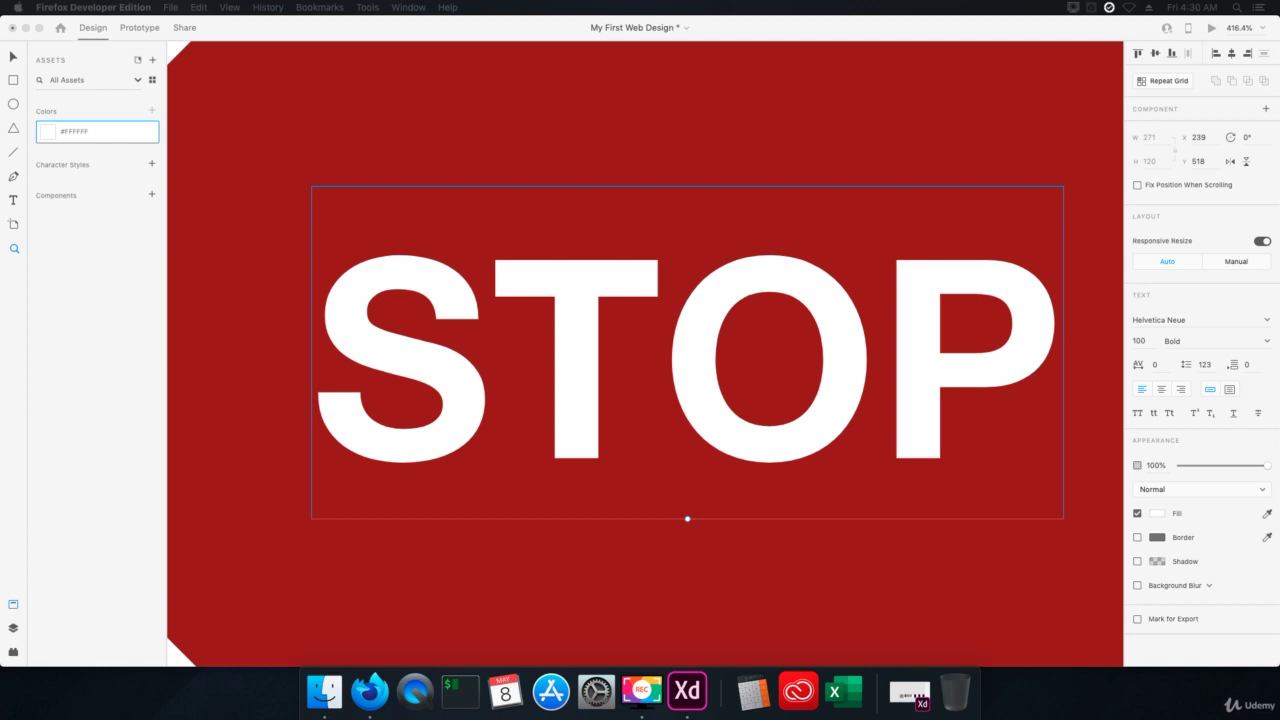
pyautogui.moveTo(1279, 70); pyautogui.dragTo(229, 171)
pyautogui.doubleClick(289, 170)
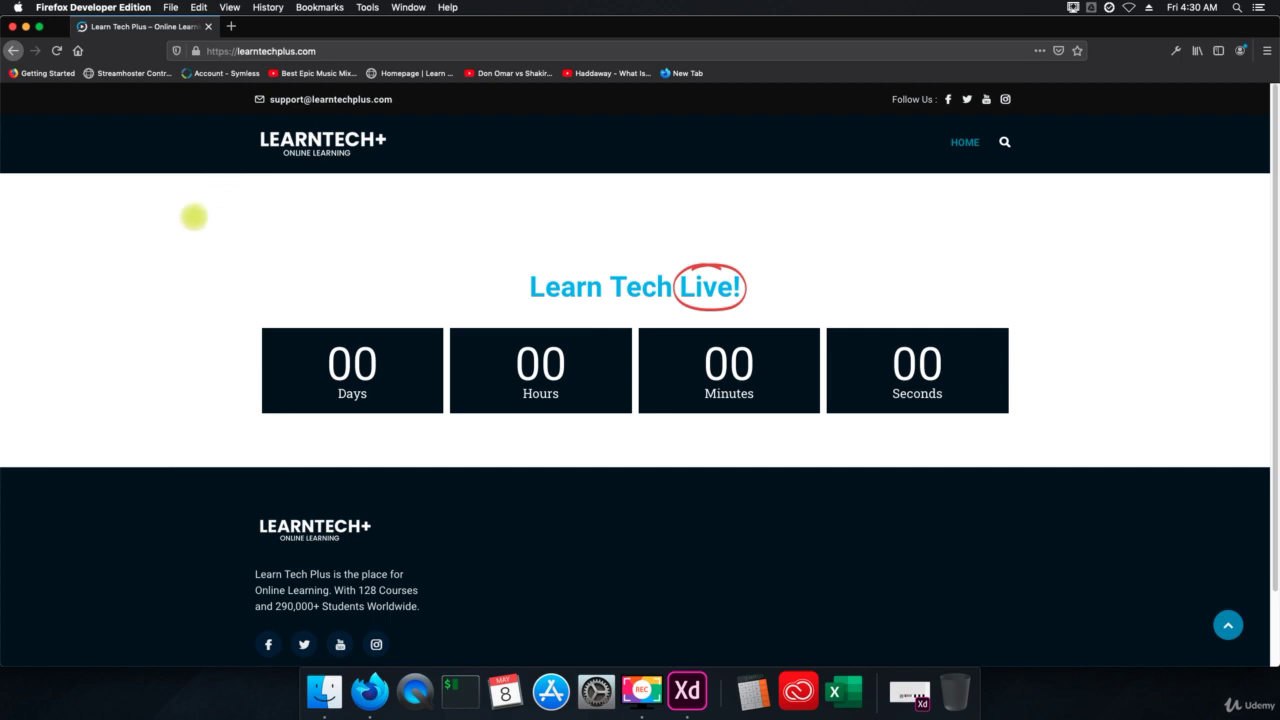
pyautogui.rightClick(222, 212)
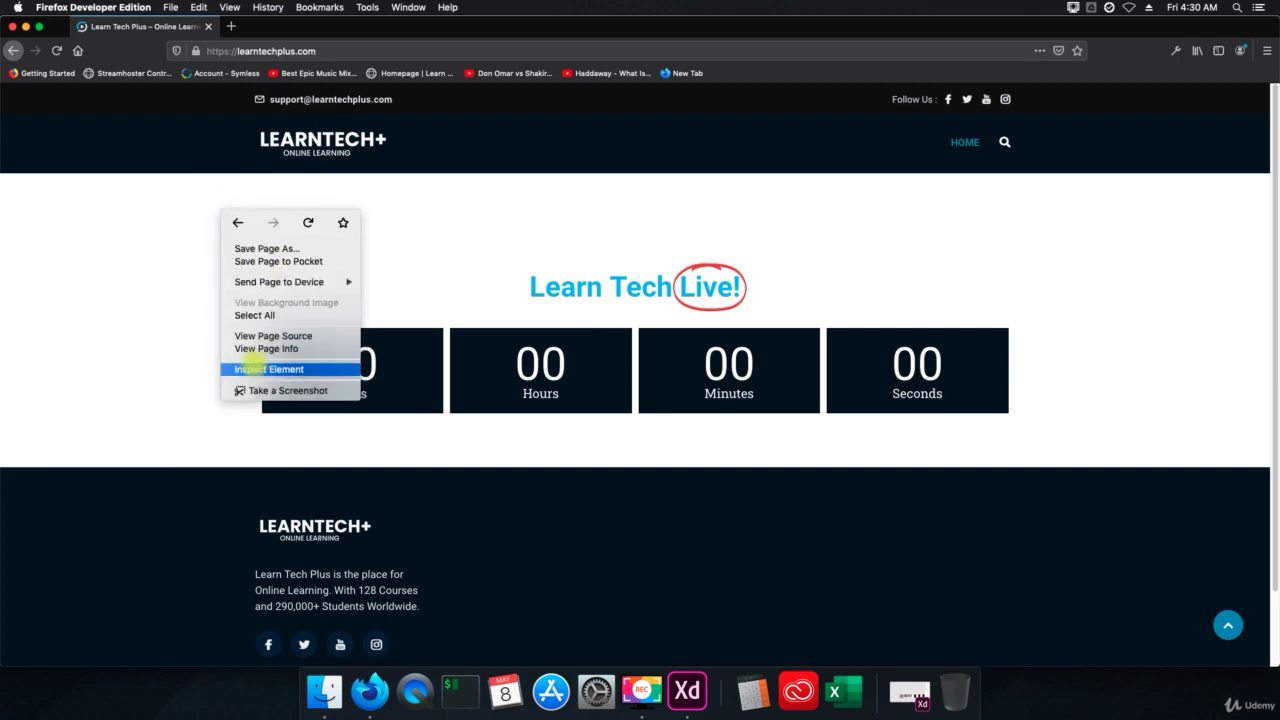
pyautogui.click(250, 369)
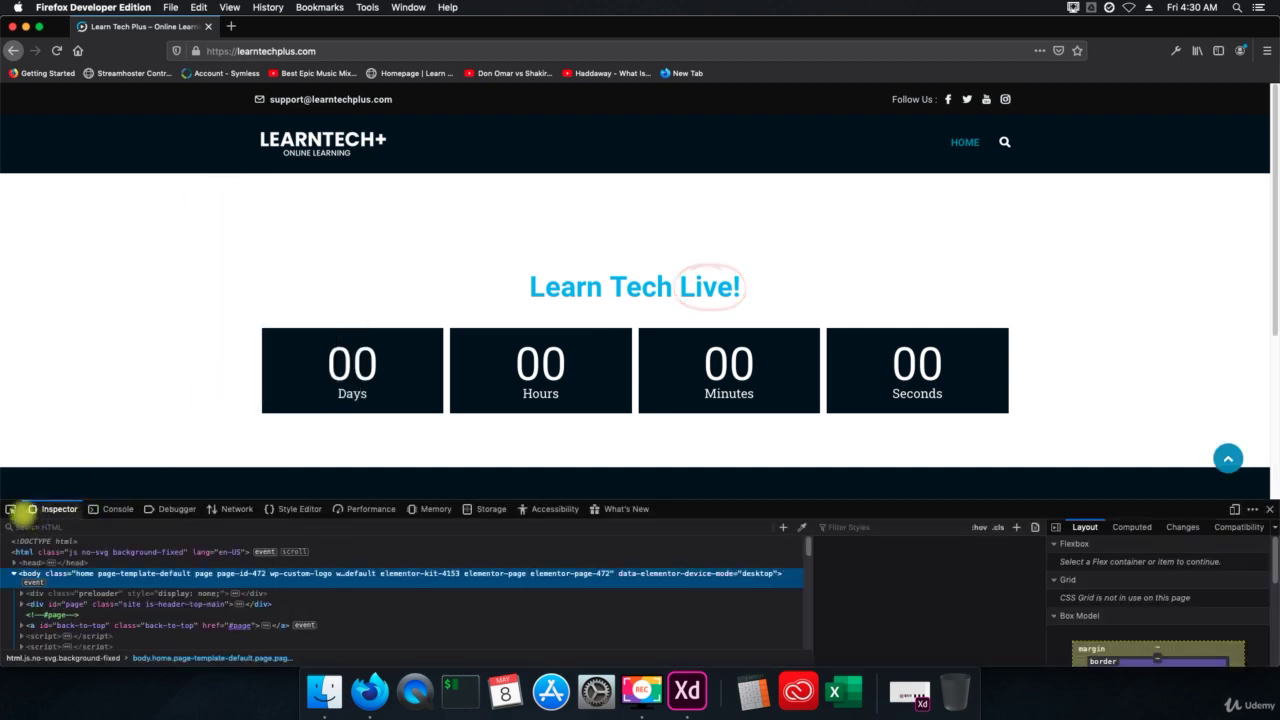
pyautogui.click(10, 509)
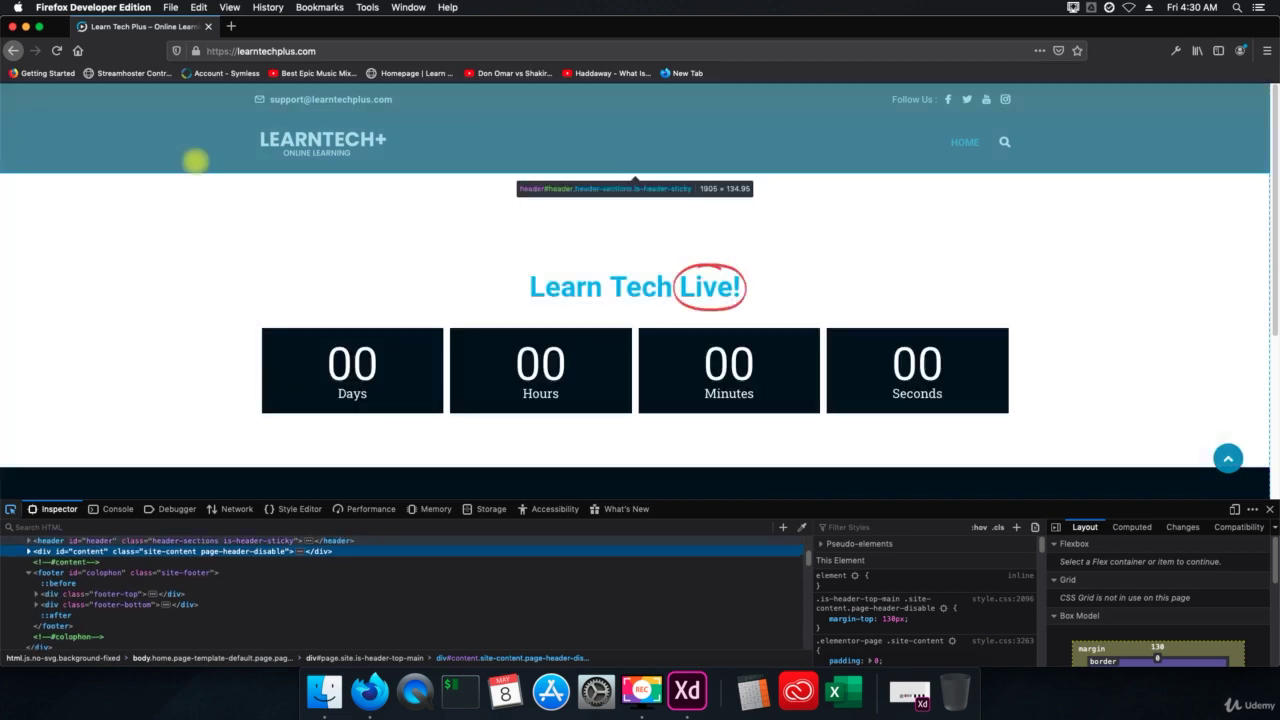
pyautogui.click(195, 160)
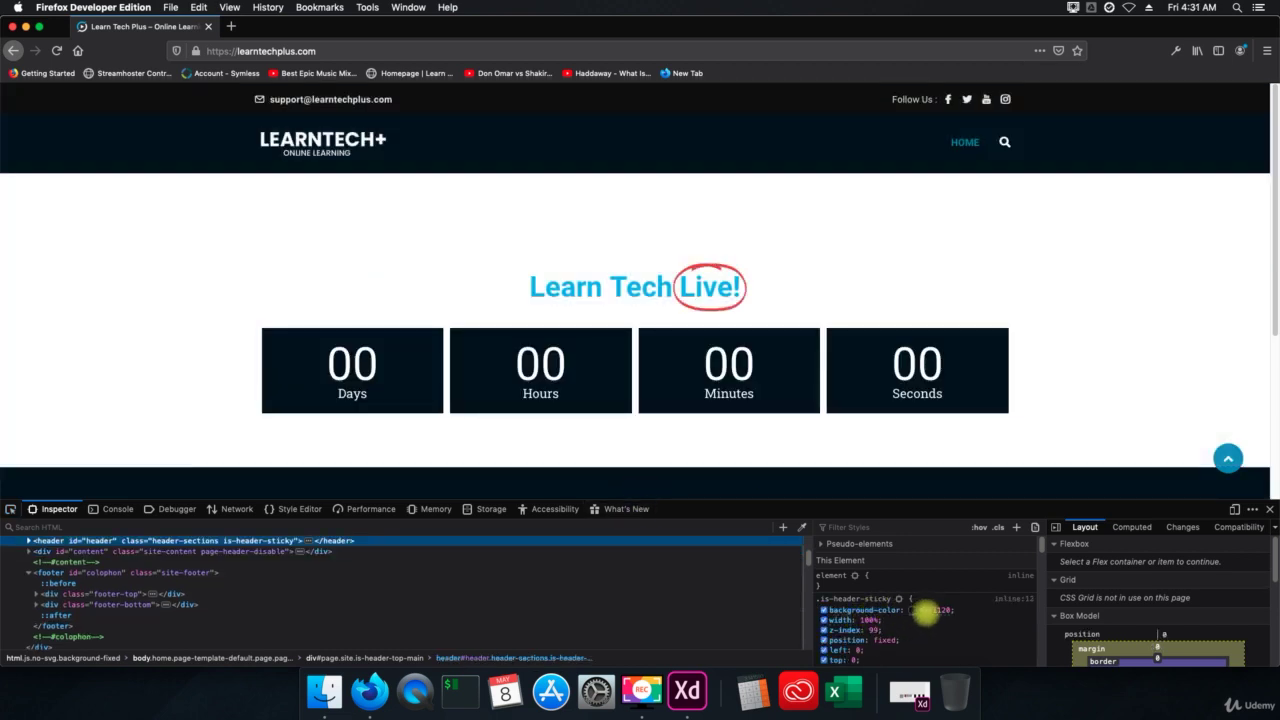
# Step: Copy the background-color value #021120 from the header's .is-header-sticky style rule
pyautogui.click(925, 611)
pyautogui.rightClick(925, 612)
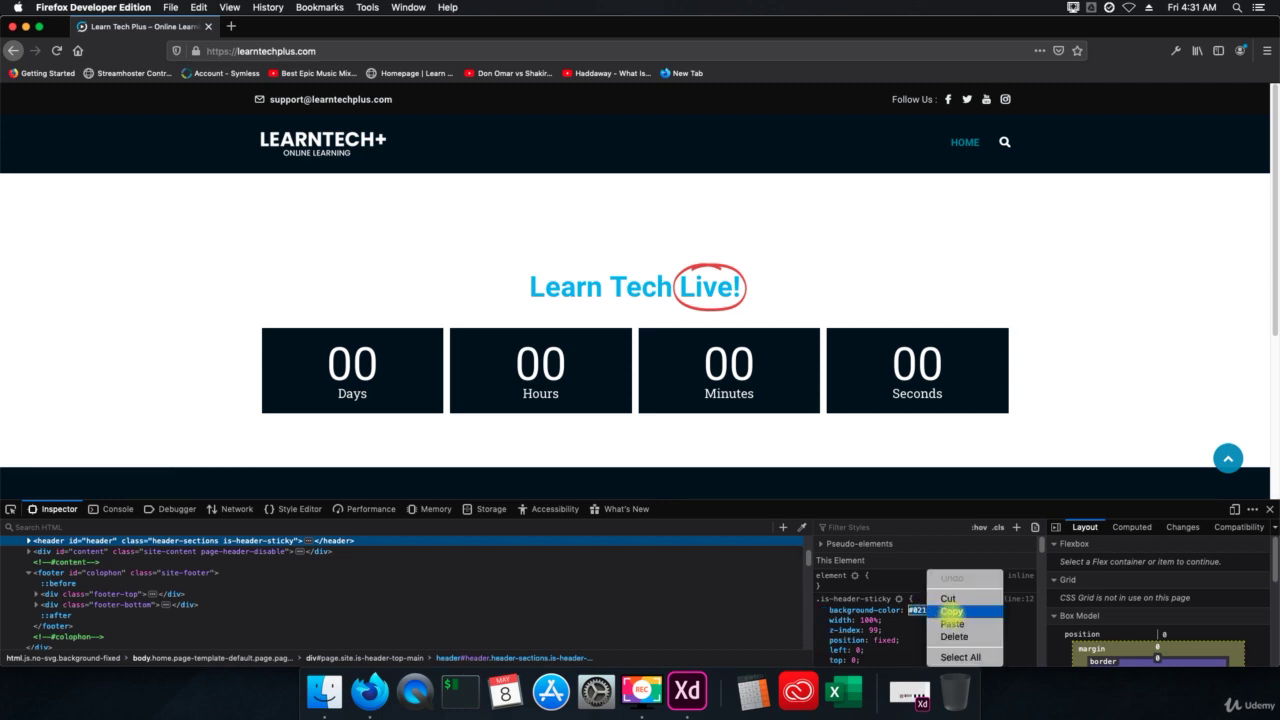
pyautogui.click(951, 611)
pyautogui.press('Escape')
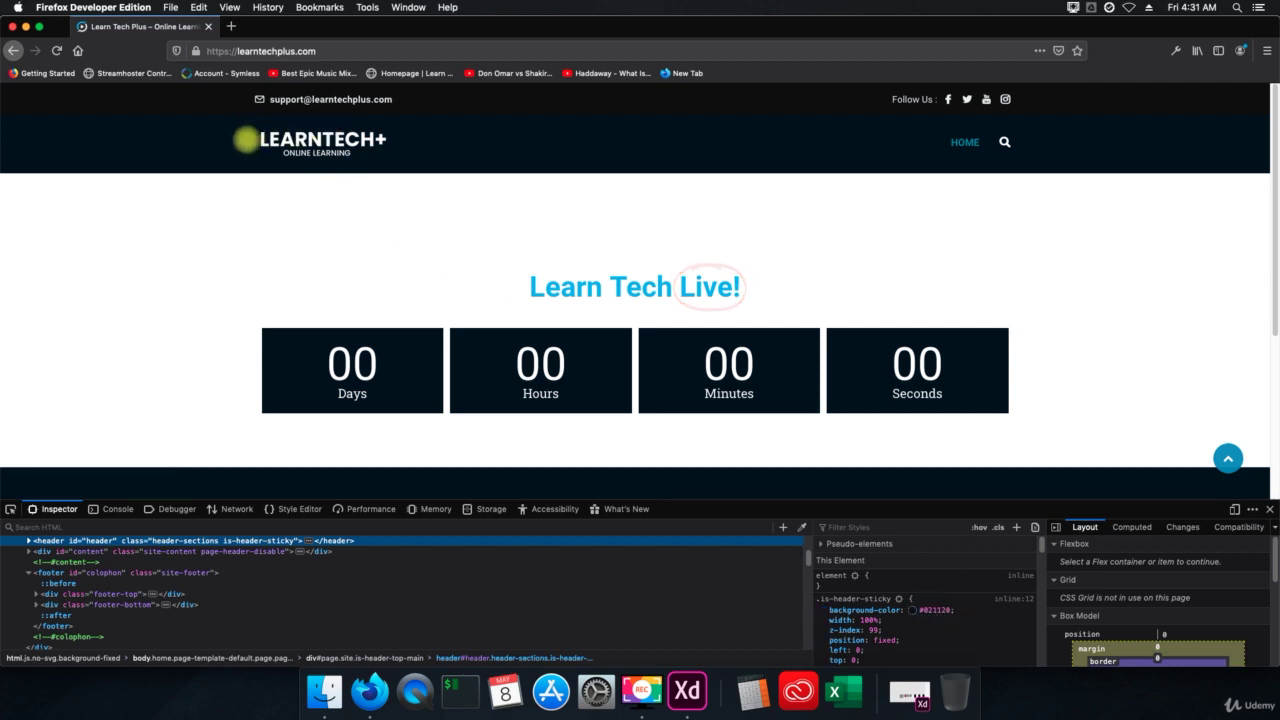
pyautogui.click(10, 509)
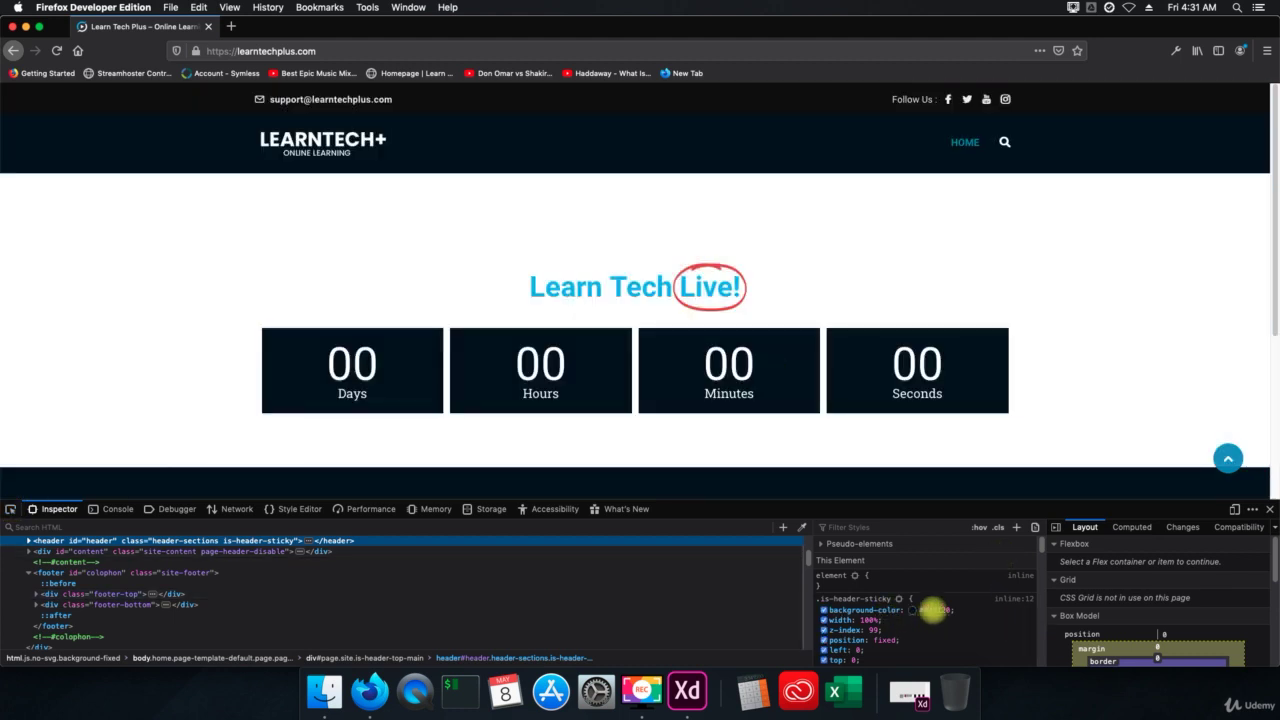
pyautogui.click(931, 610)
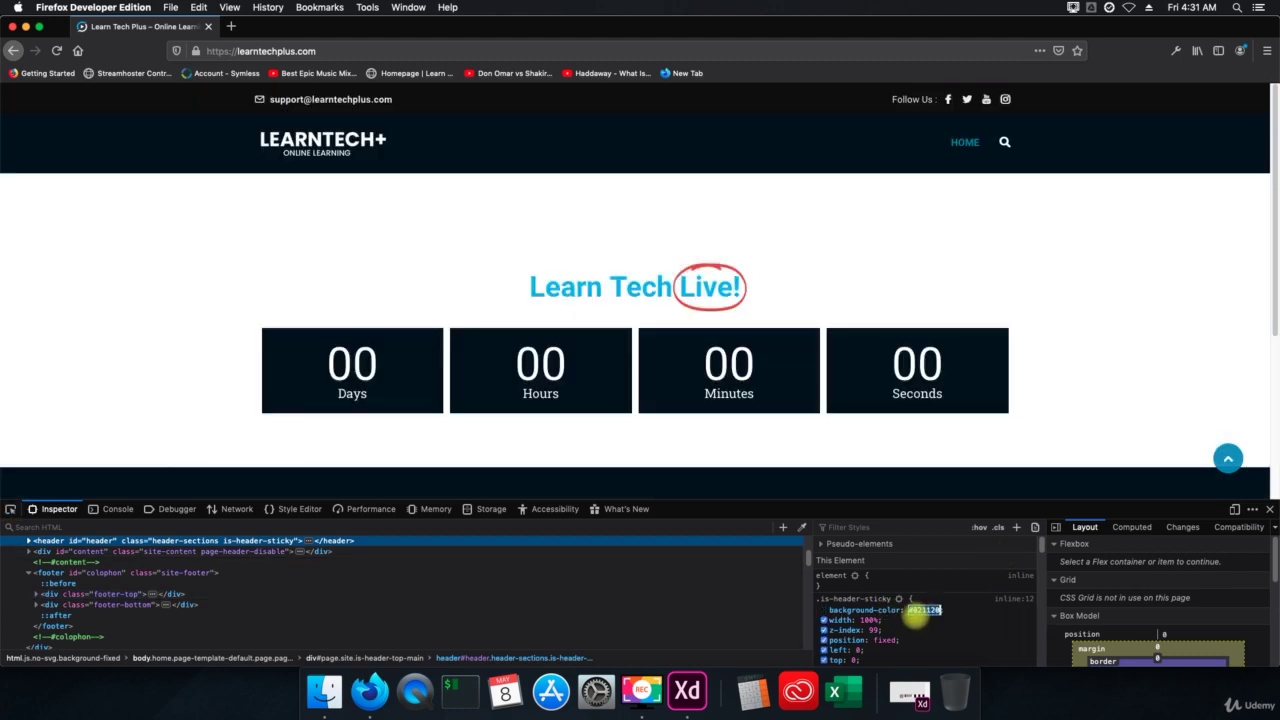
pyautogui.rightClick(932, 612)
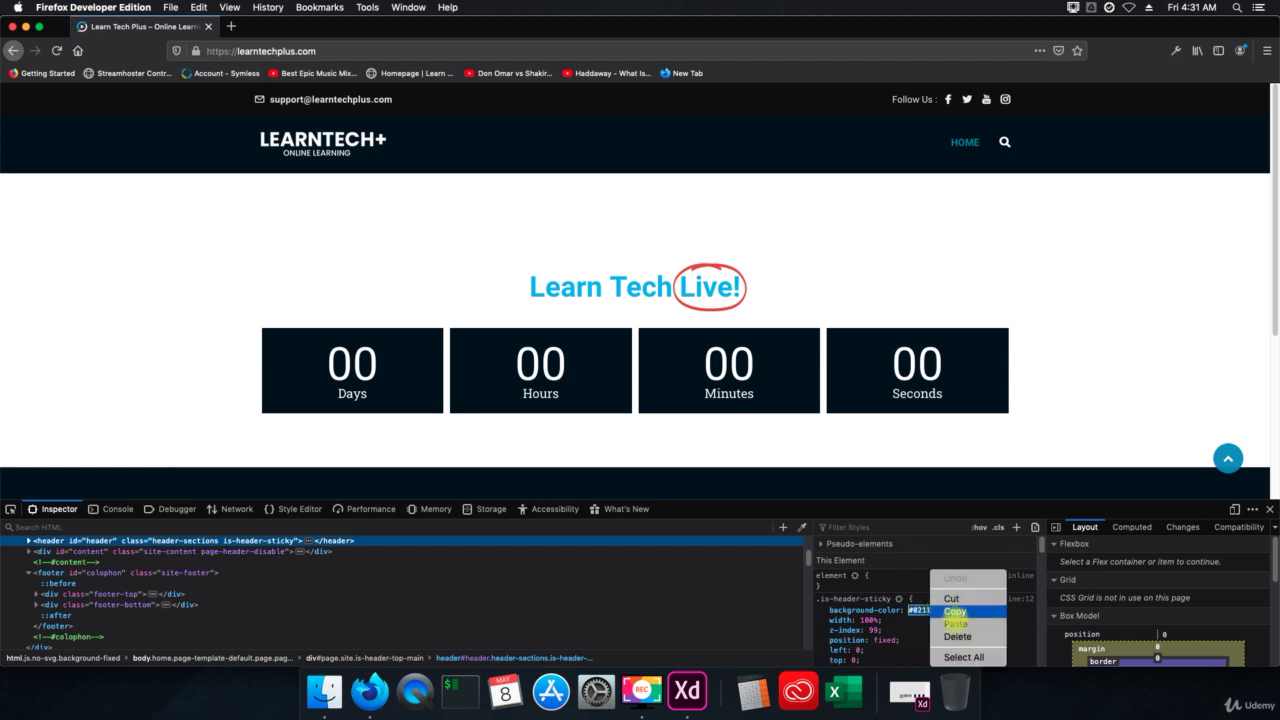
pyautogui.click(955, 611)
pyautogui.click(209, 236)
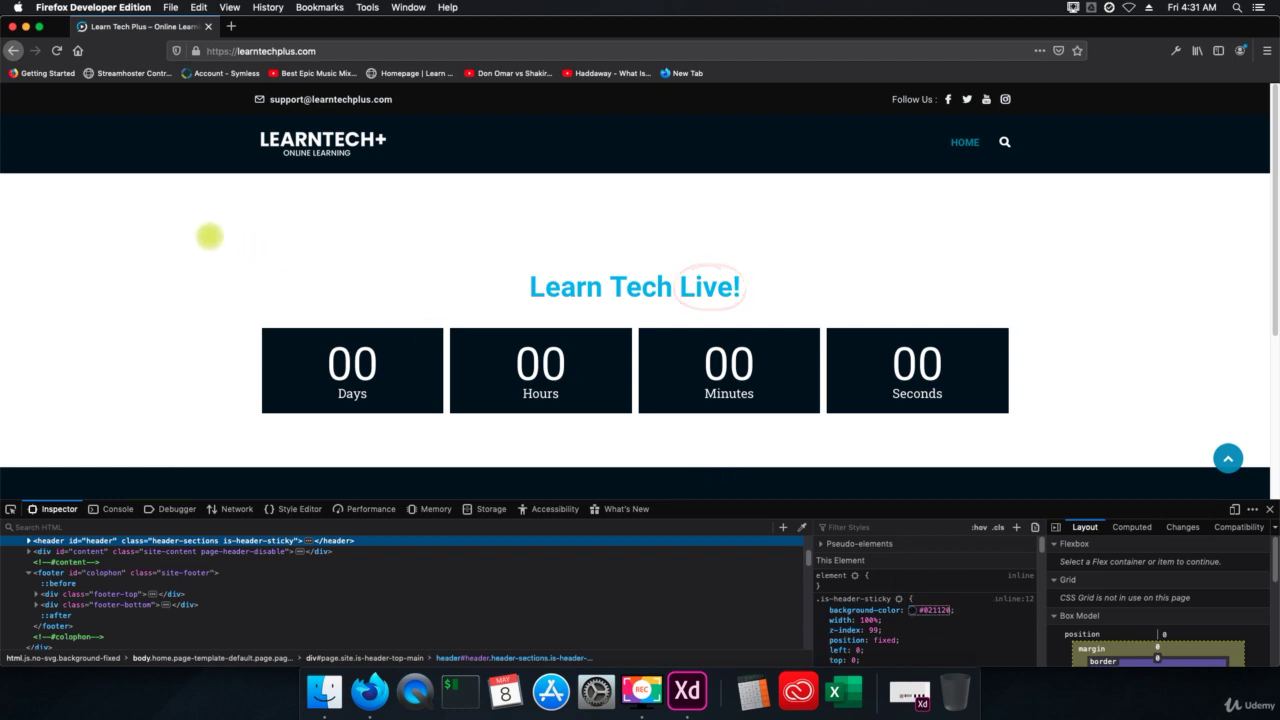
# Step: Switch to Adobe XD and rename the saved color swatch as #021120
pyautogui.press('super+Tab')
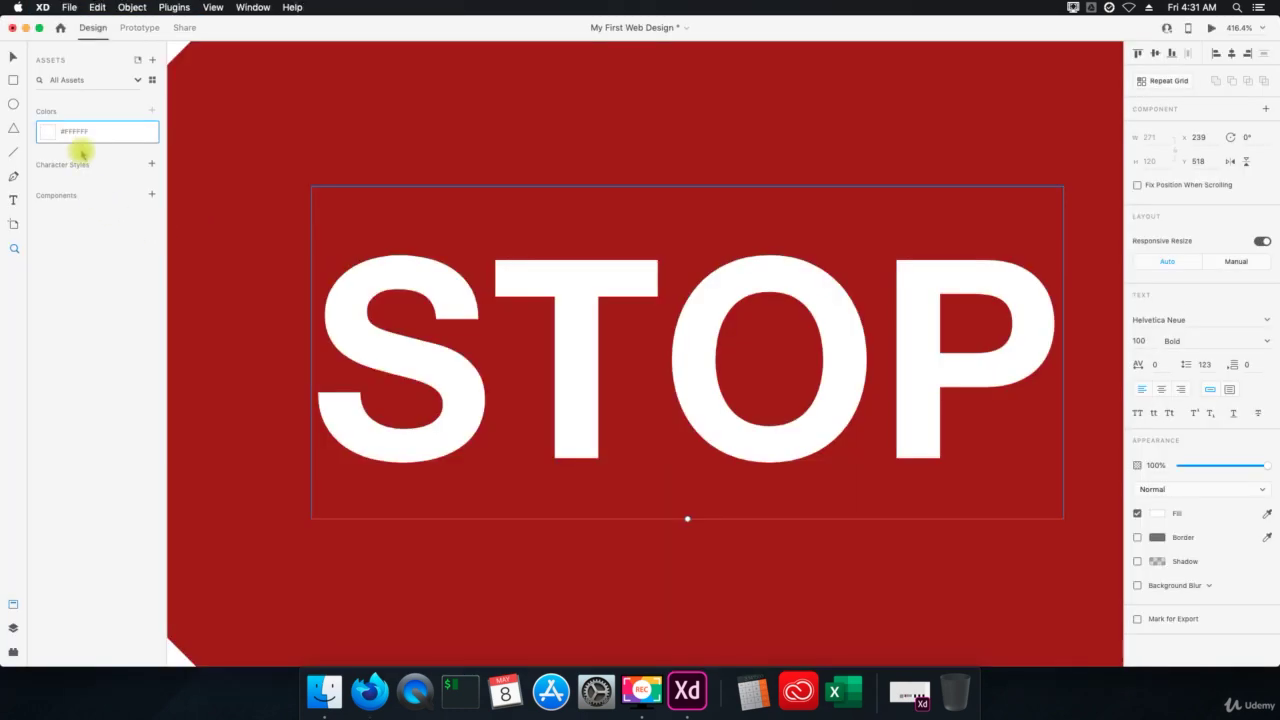
pyautogui.doubleClick(86, 131)
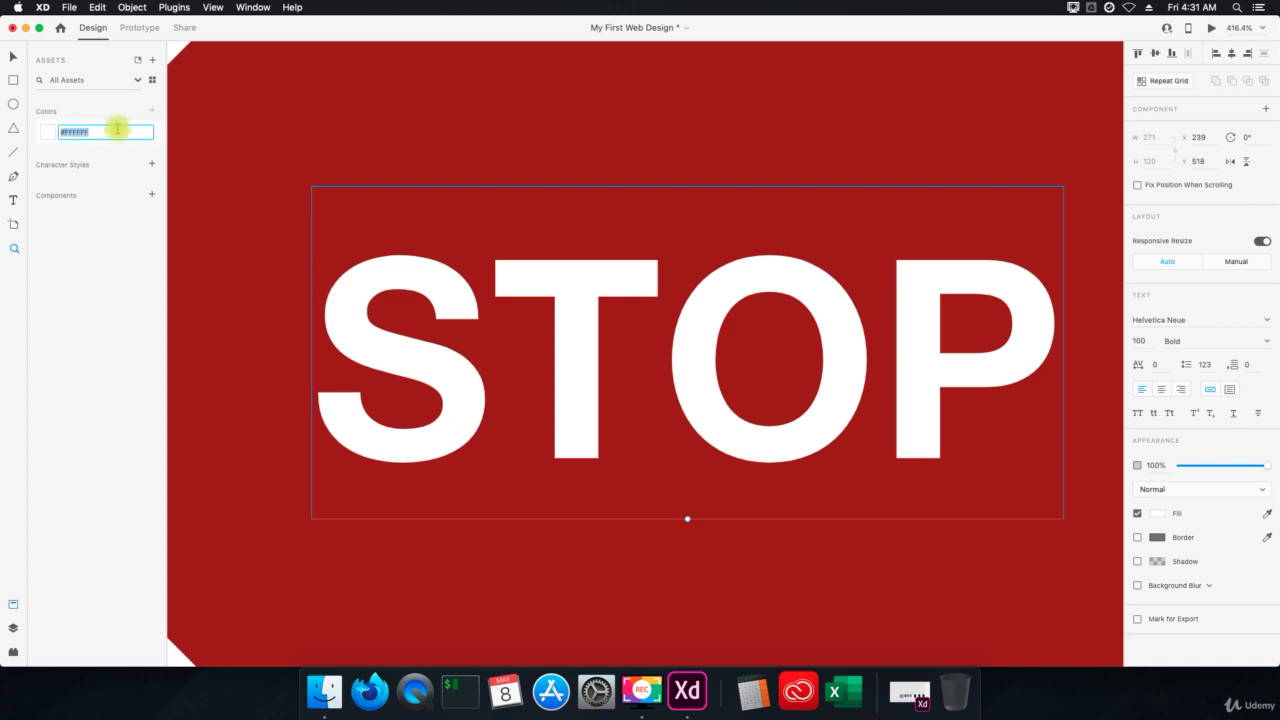
pyautogui.press('super+v')
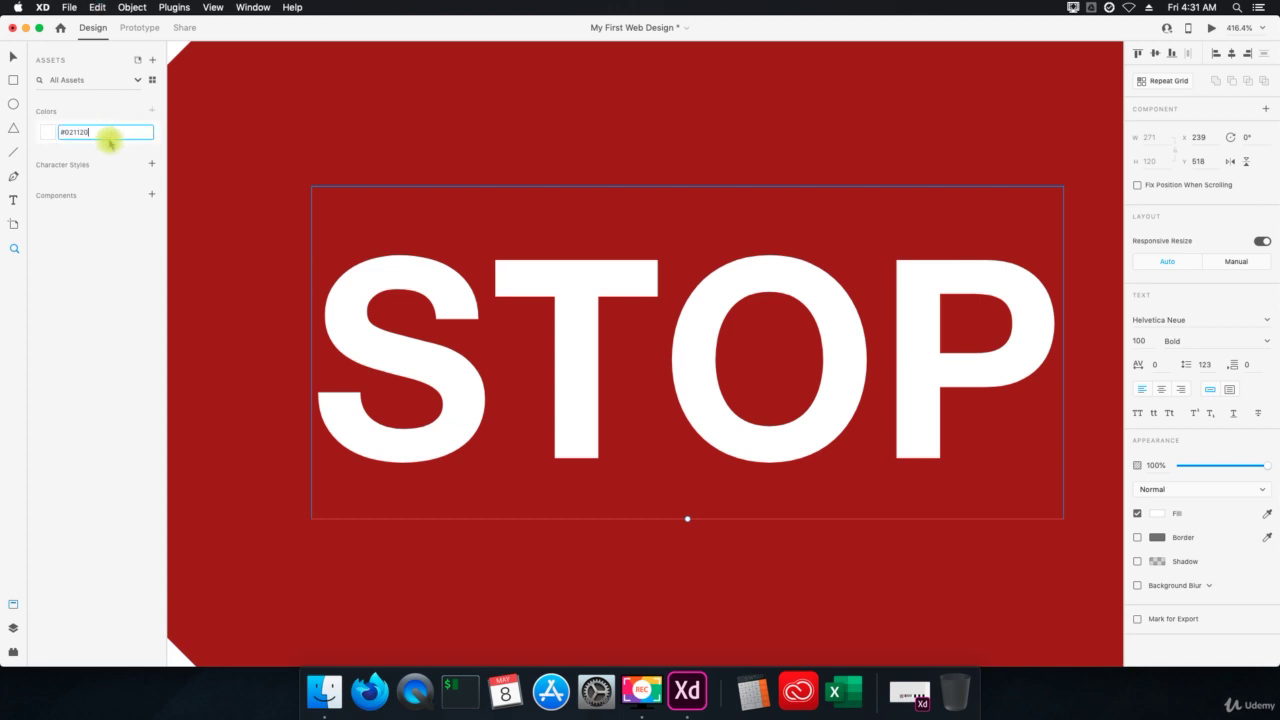
pyautogui.press('Return')
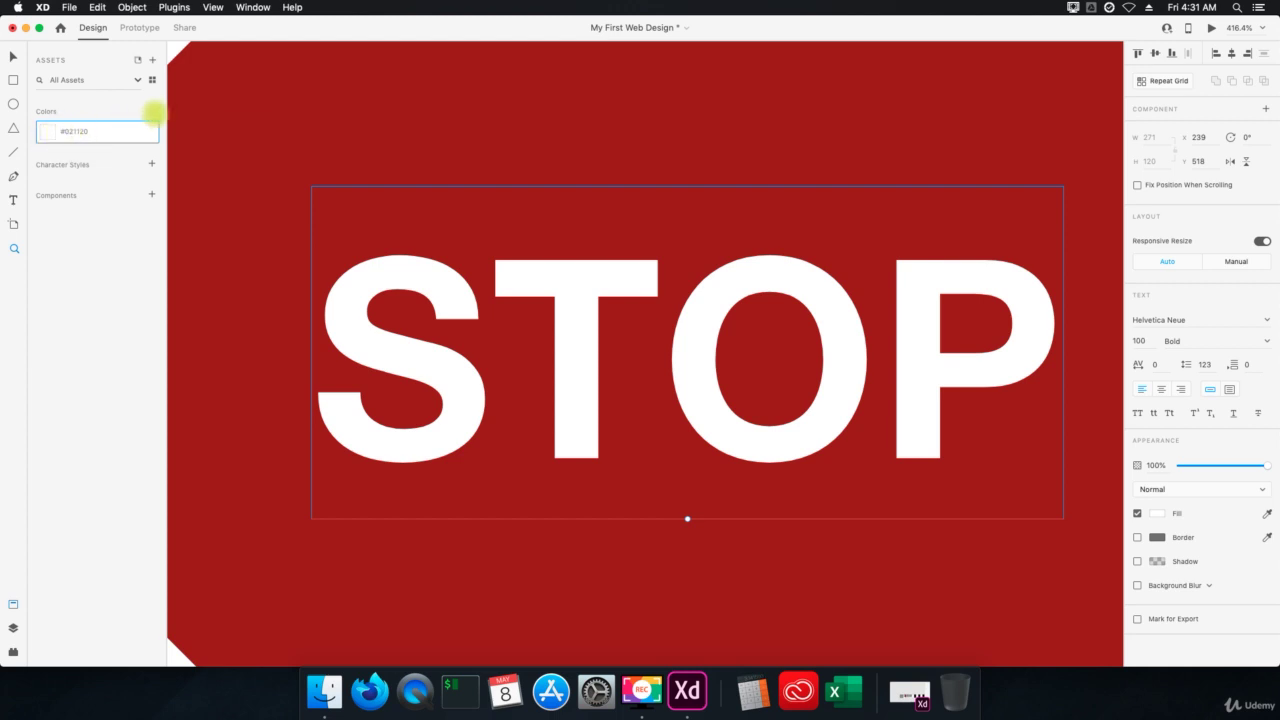
pyautogui.click(153, 60)
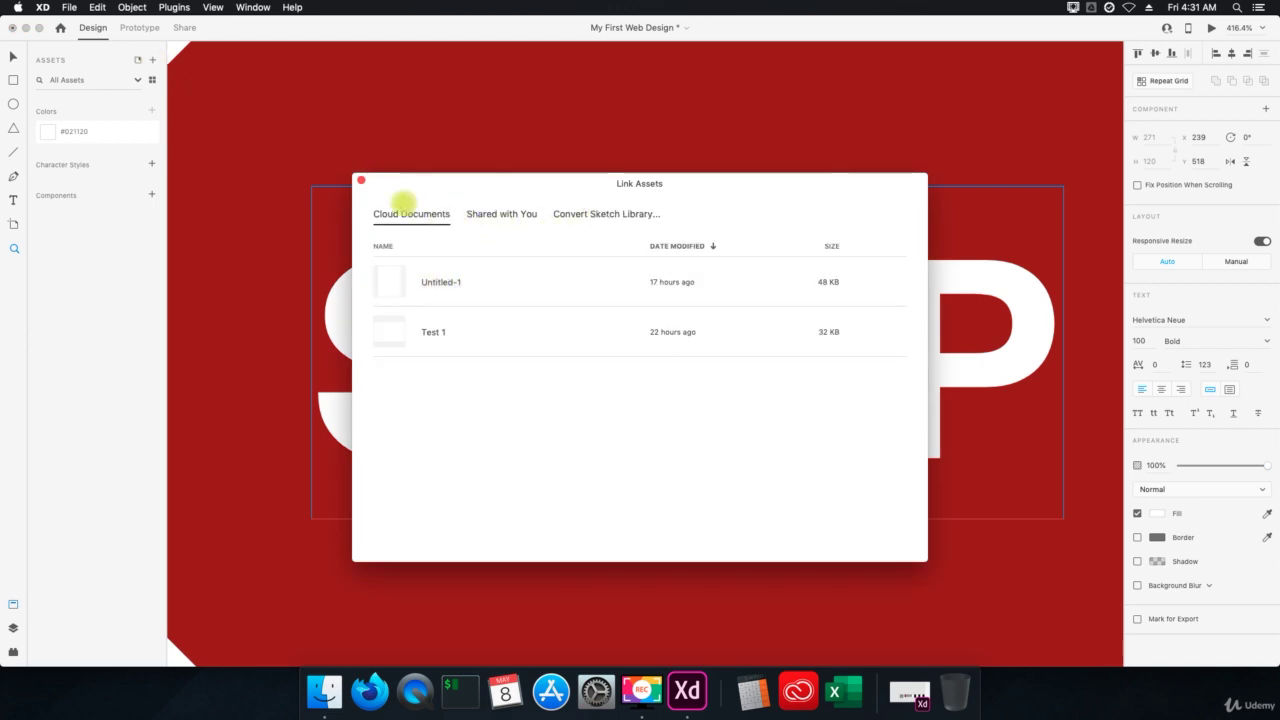
pyautogui.click(360, 182)
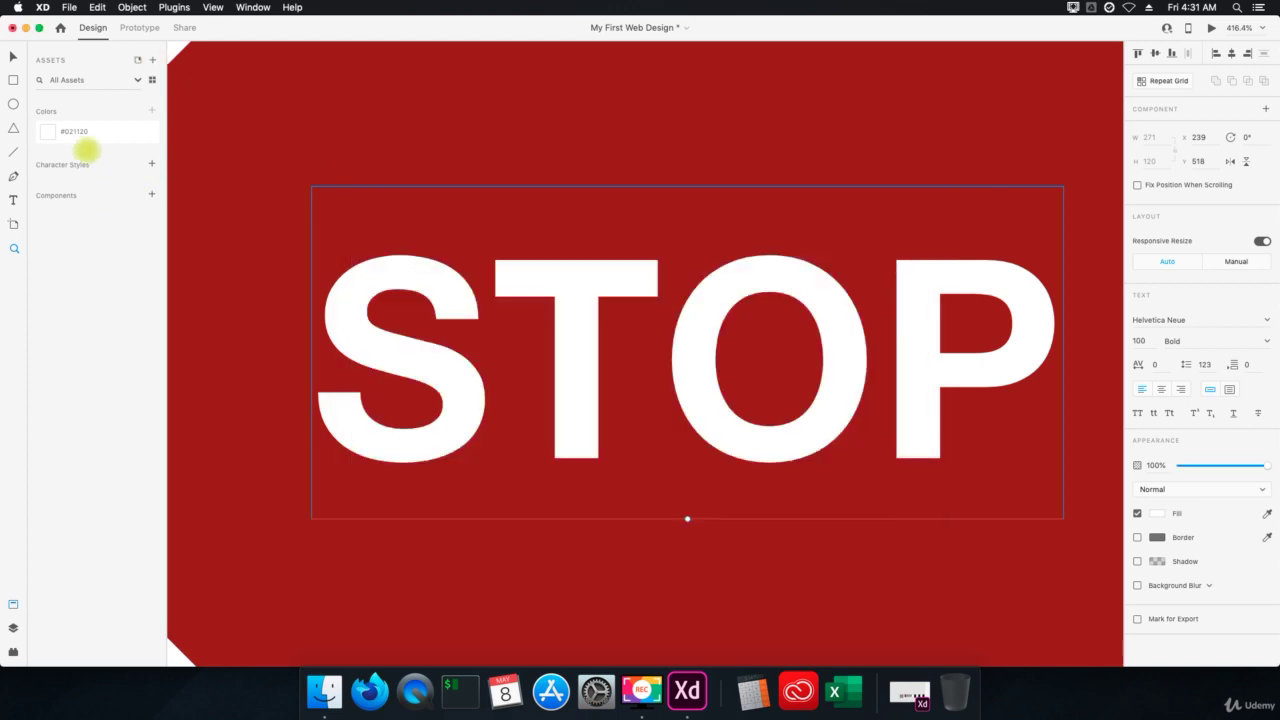
pyautogui.click(64, 79)
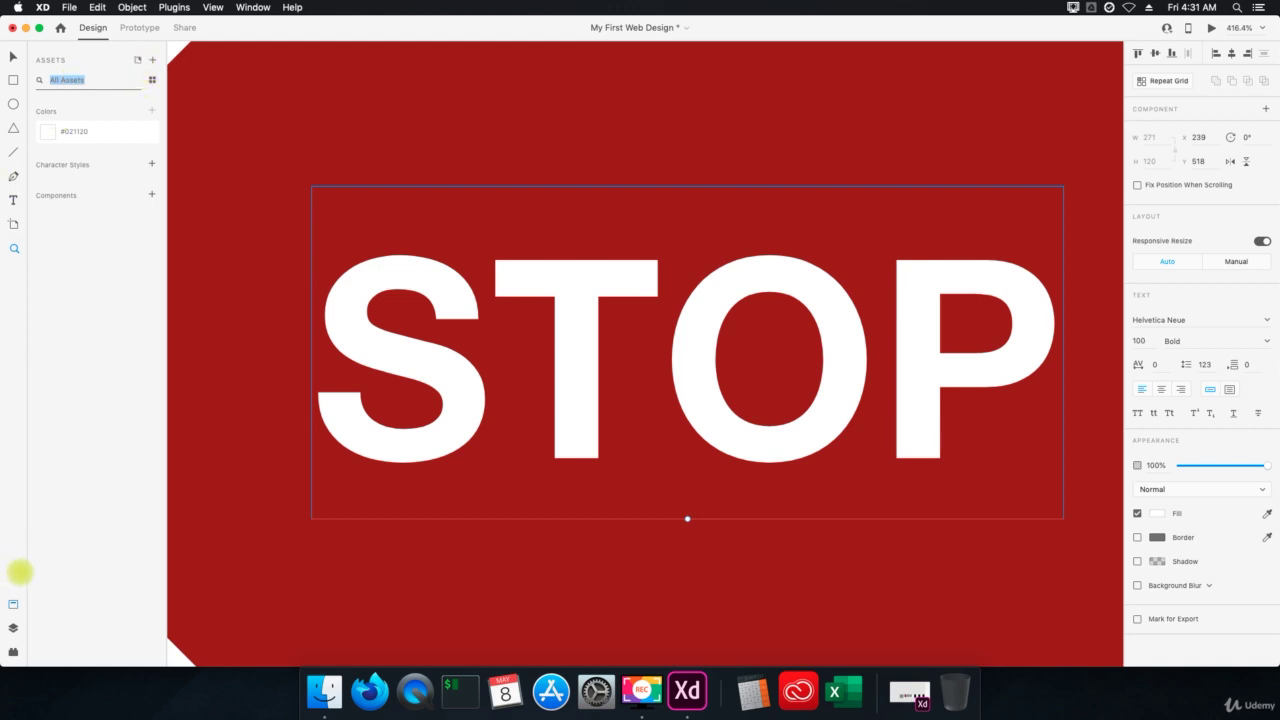
pyautogui.click(13, 628)
pyautogui.click(13, 605)
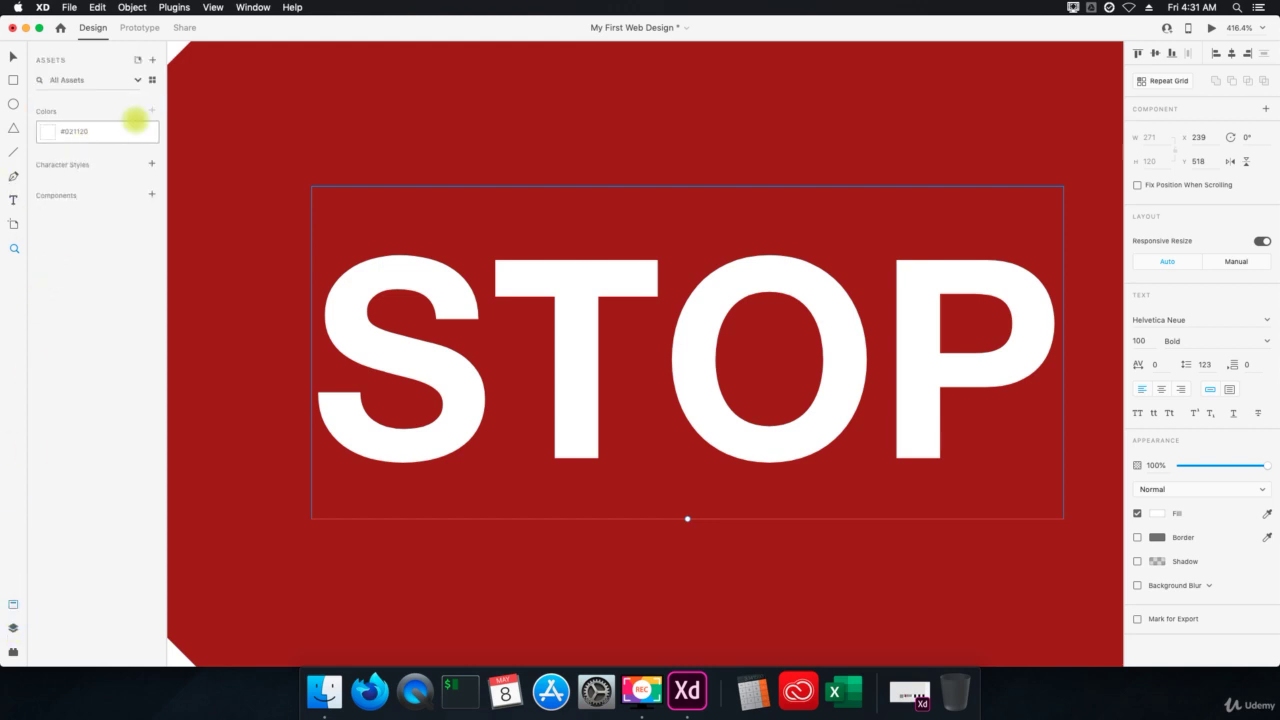
pyautogui.doubleClick(80, 132)
pyautogui.press('super+c')
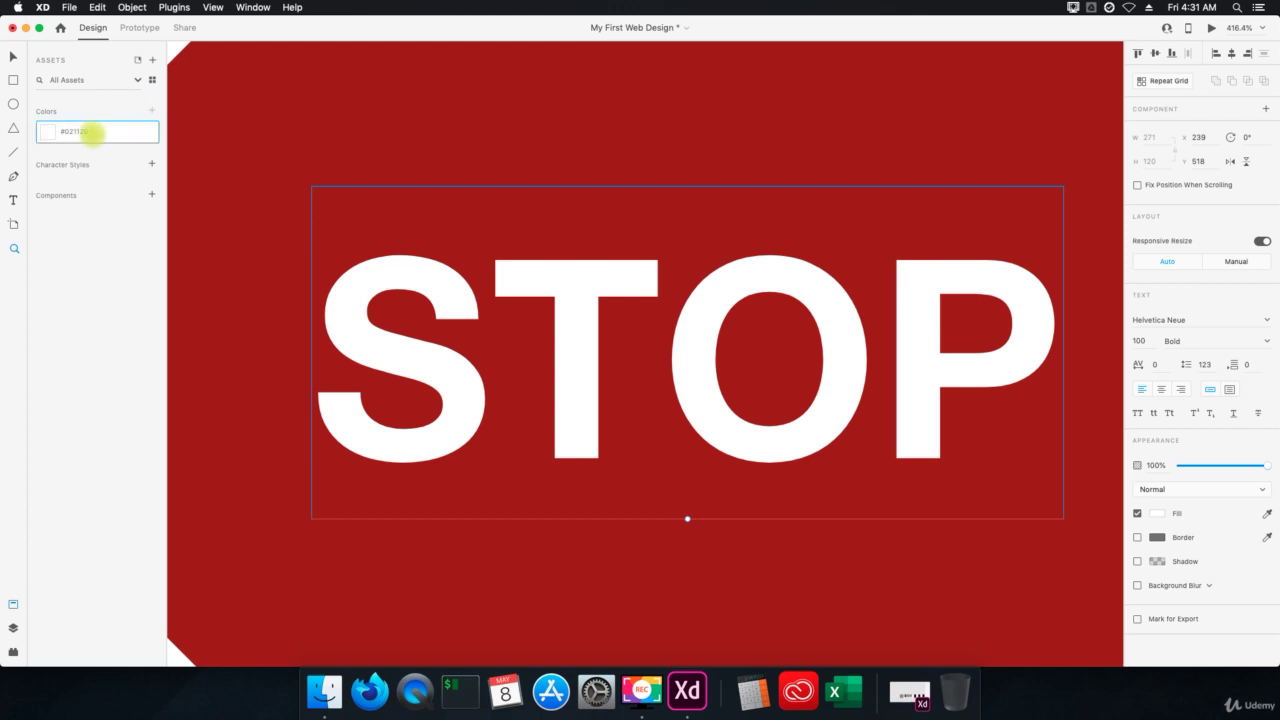
pyautogui.press('BackSpace')
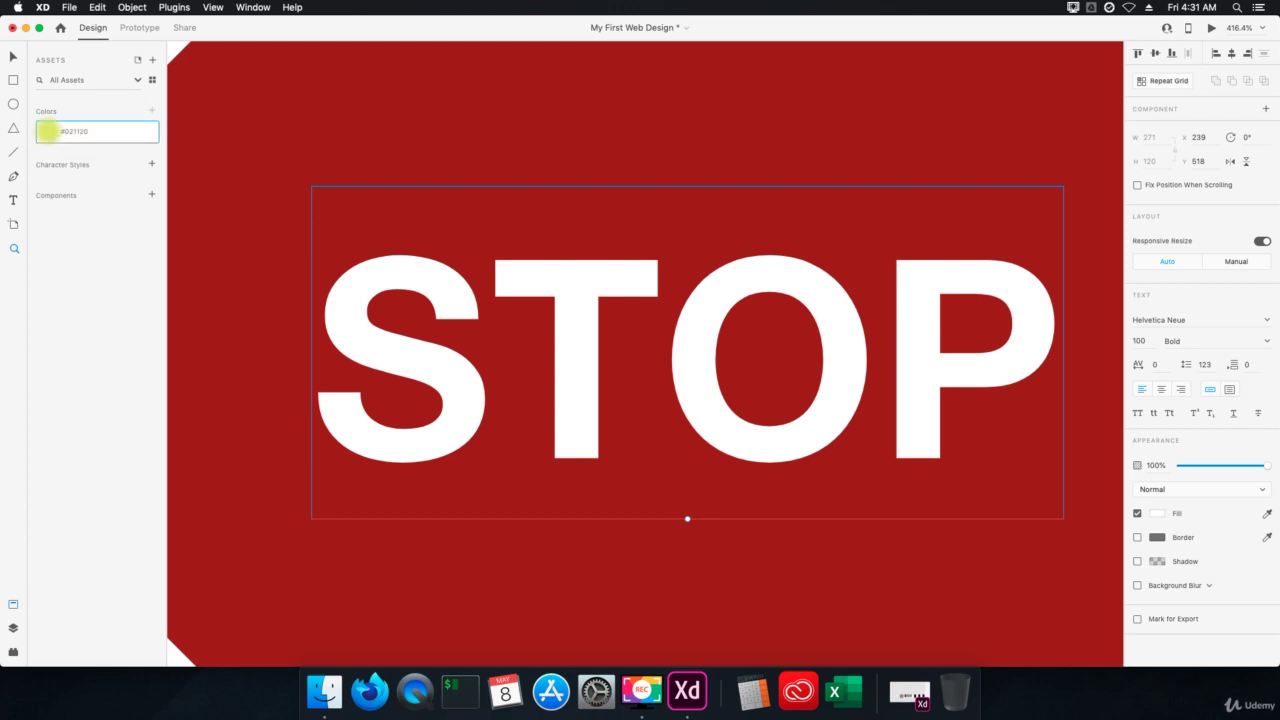
pyautogui.click(77, 291)
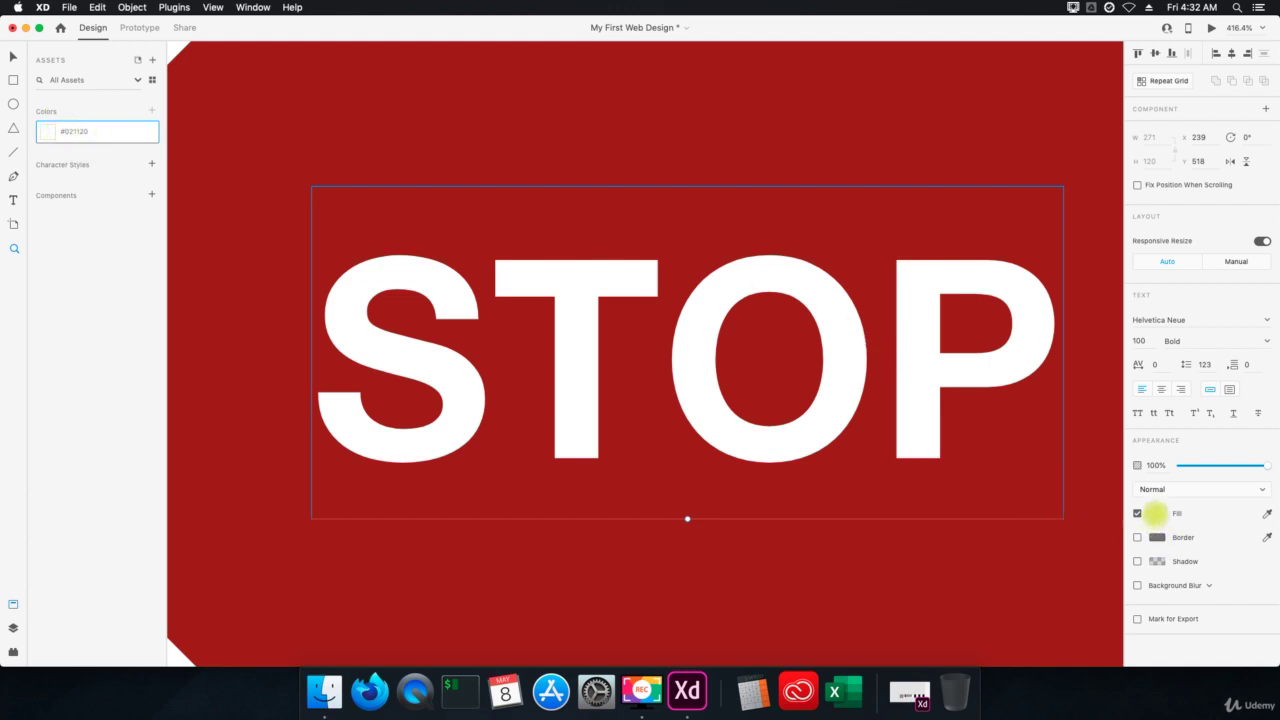
# Step: Open the STOP text's fill color for editing and view its values in the RGB color model
pyautogui.click(1156, 513)
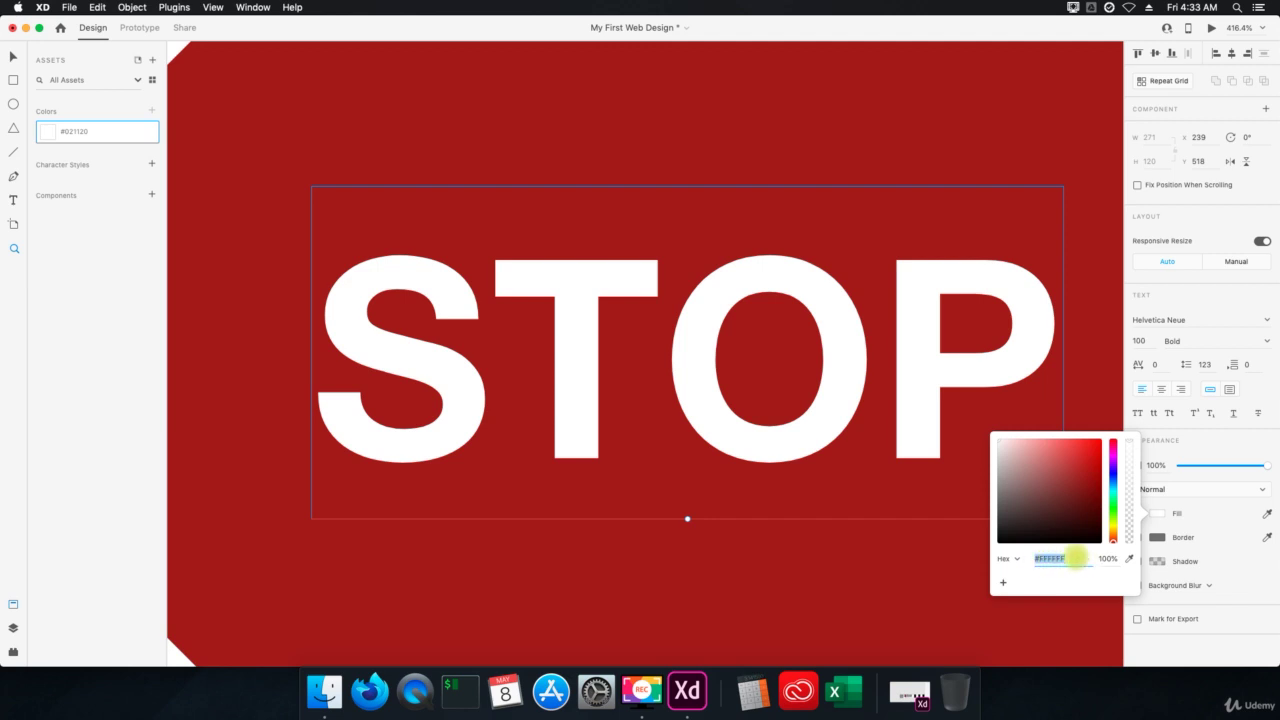
pyautogui.click(1010, 558)
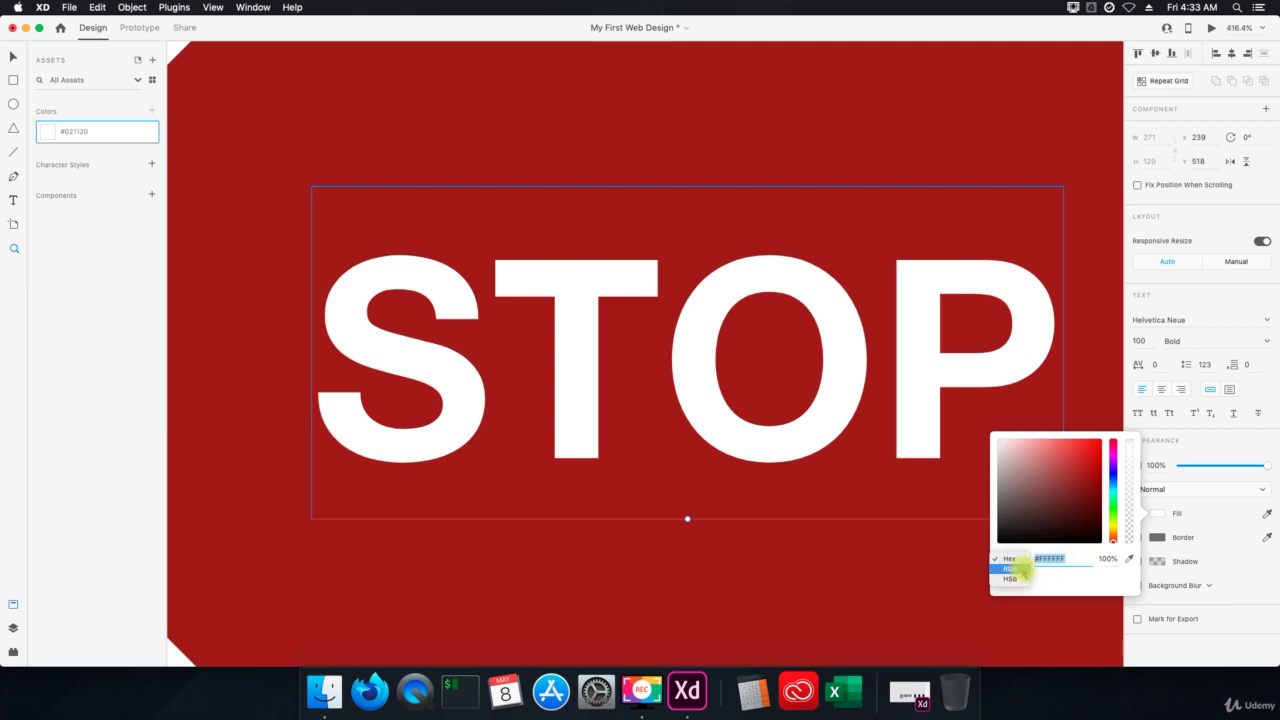
pyautogui.click(1012, 569)
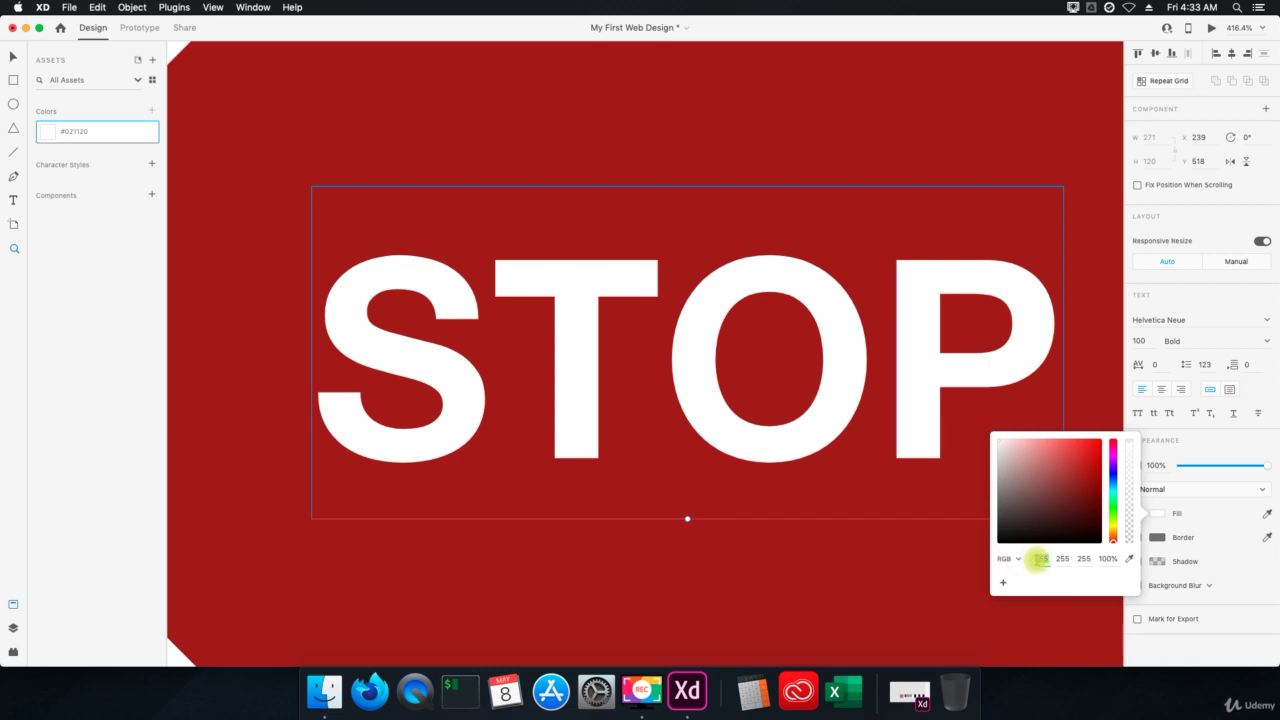
pyautogui.click(1041, 558)
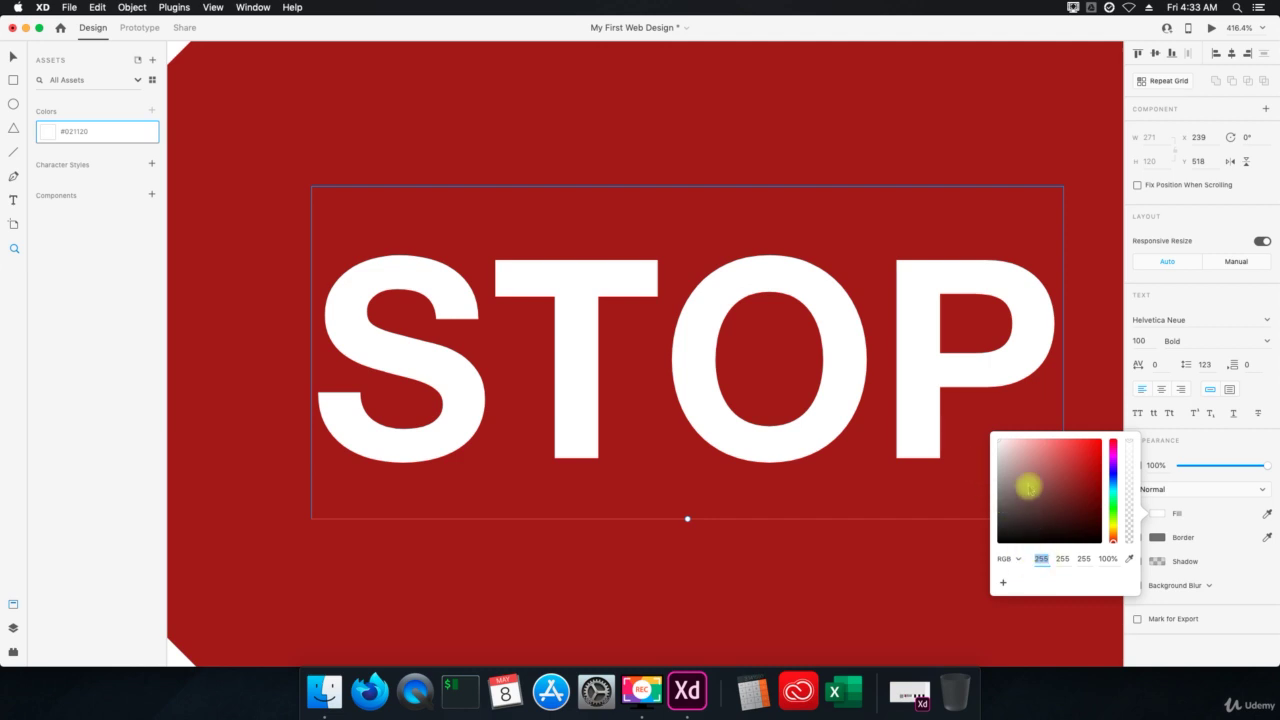
pyautogui.click(1041, 557)
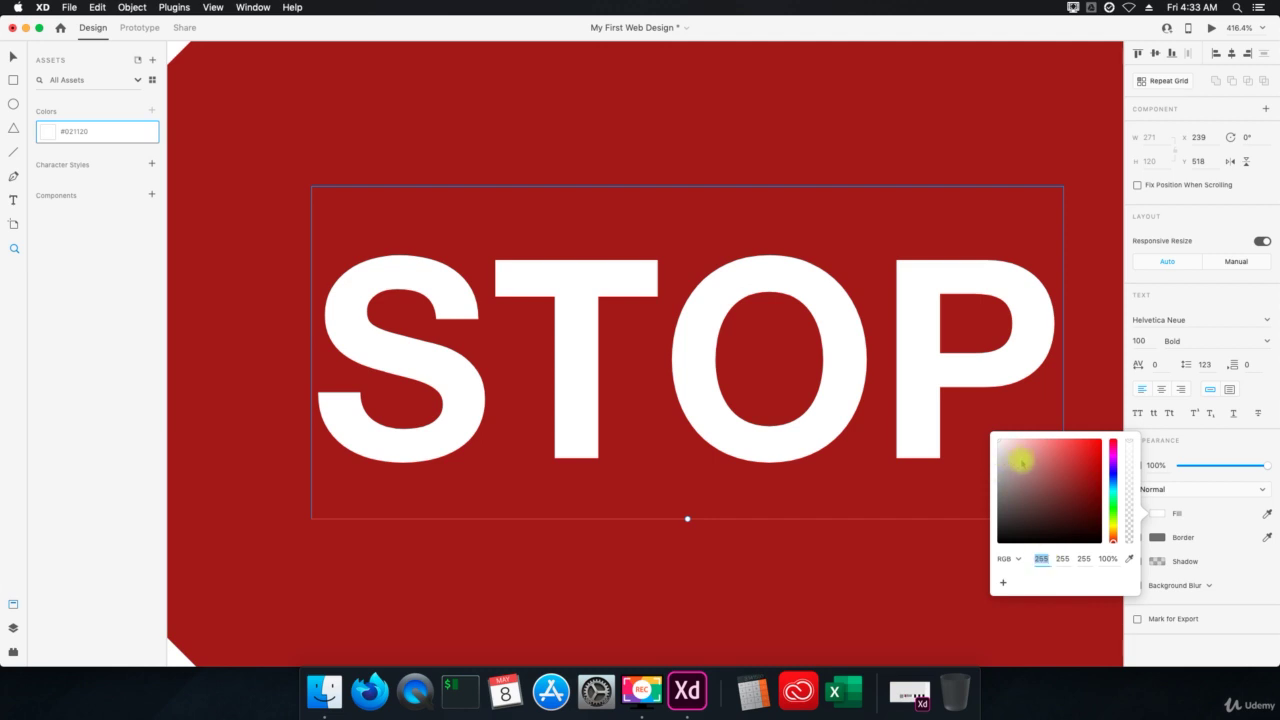
# Step: Return the color model to Hex and set the STOP text's fill to the copied value #021120
pyautogui.click(1012, 559)
pyautogui.click(1012, 548)
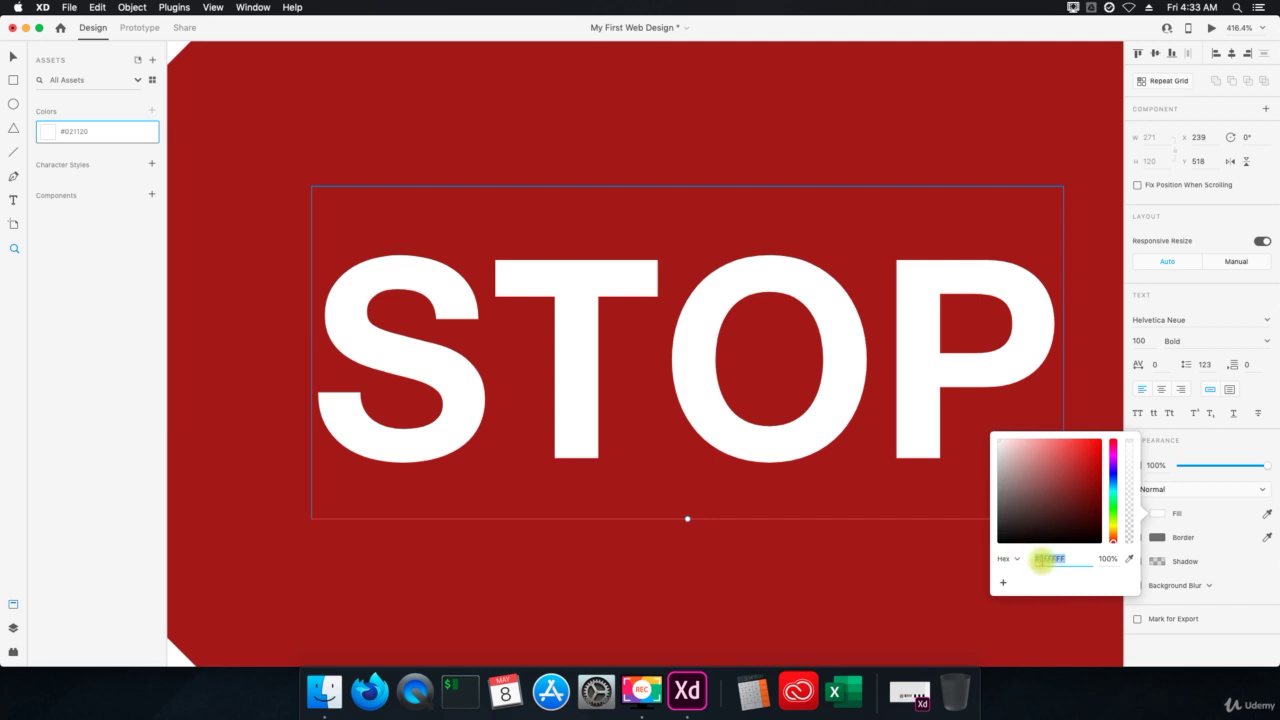
pyautogui.rightClick(1043, 560)
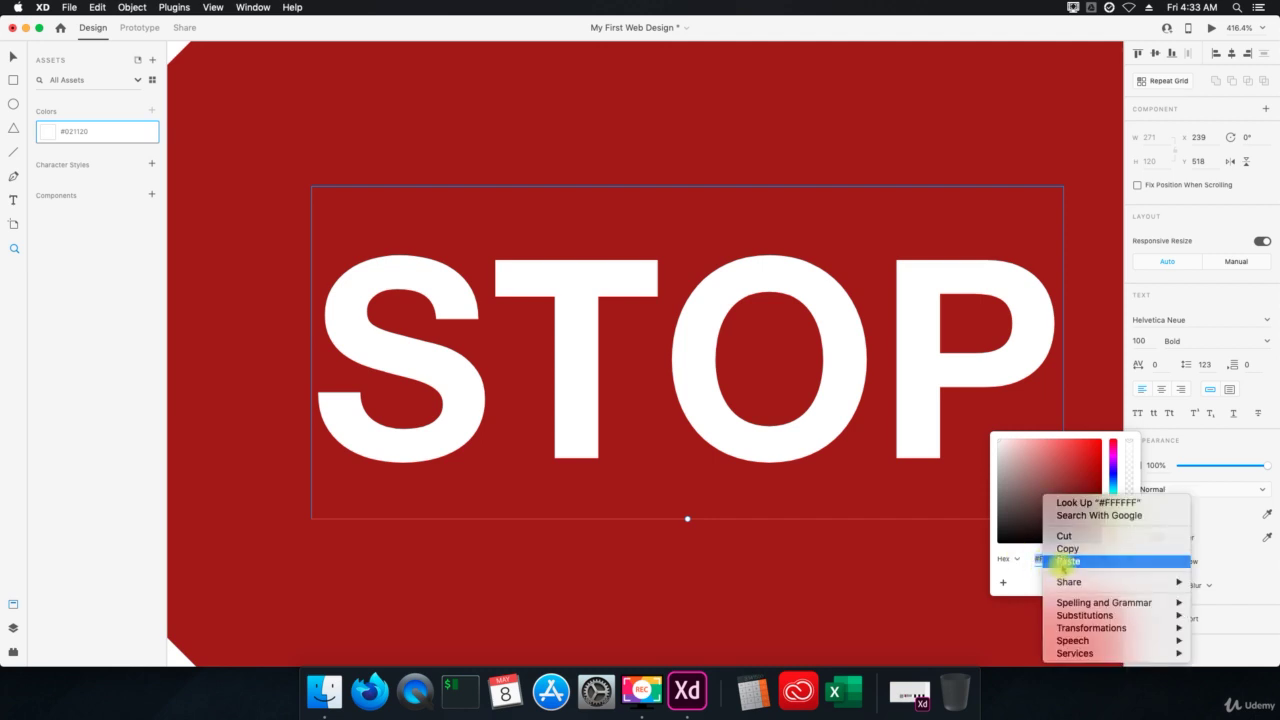
pyautogui.click(1050, 563)
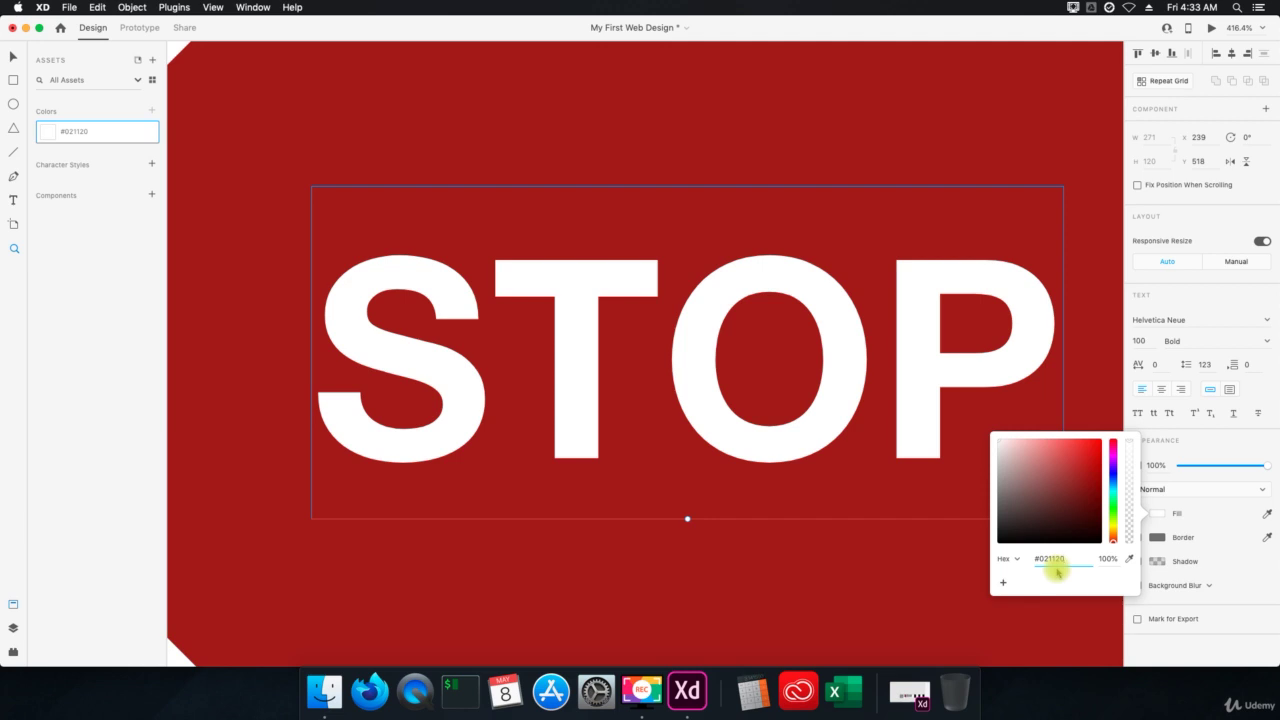
pyautogui.press('Return')
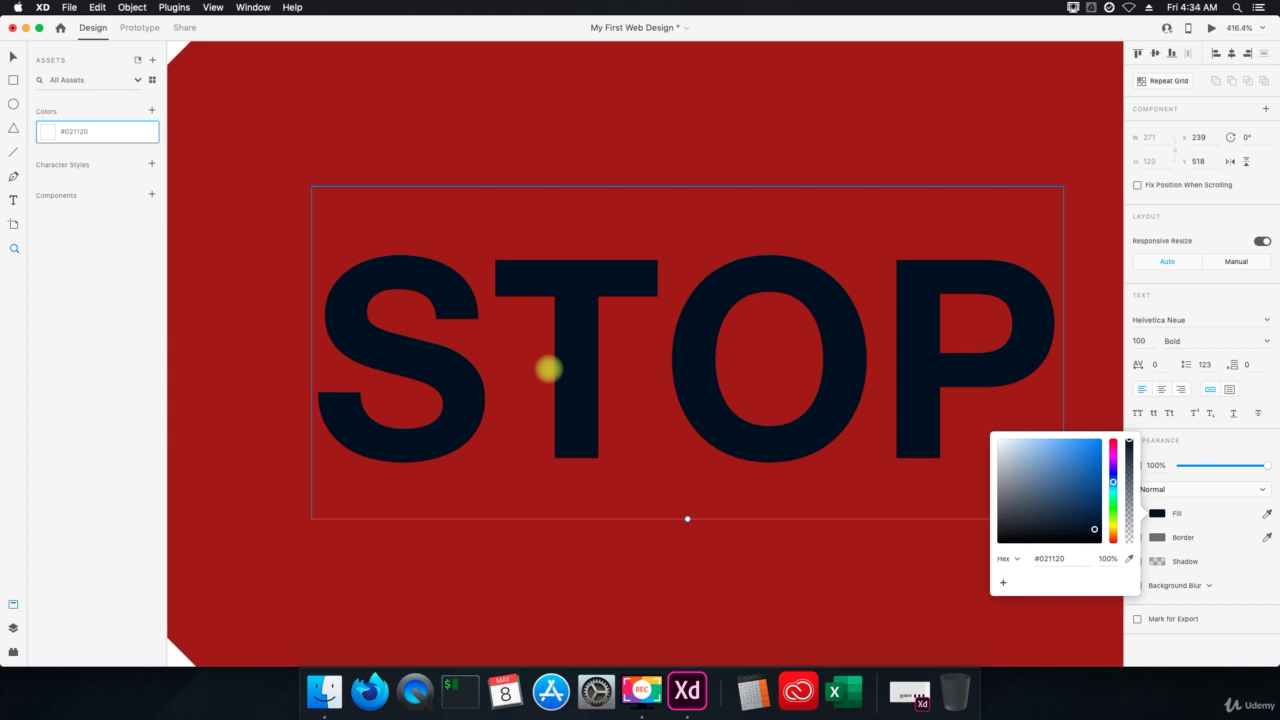
pyautogui.click(1220, 567)
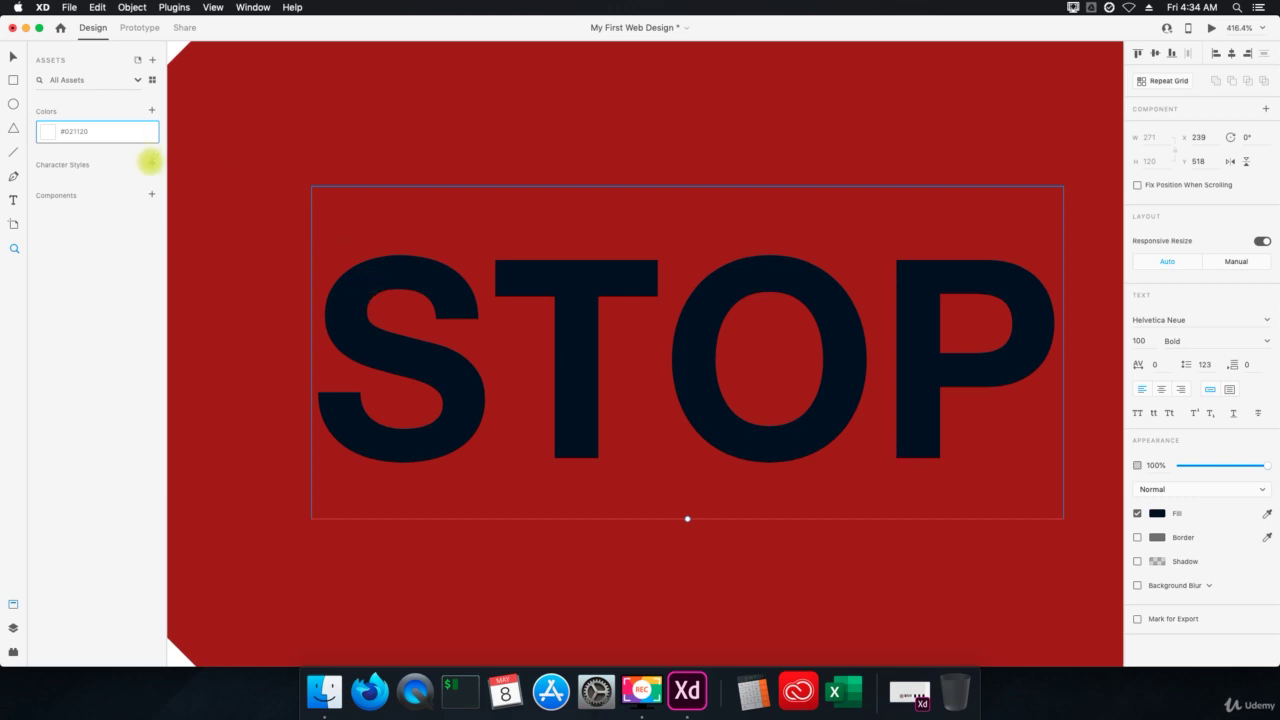
# Step: Save the STOP text's formatting as a character style and turn the text into a reusable component, keeping its default name
pyautogui.click(151, 163)
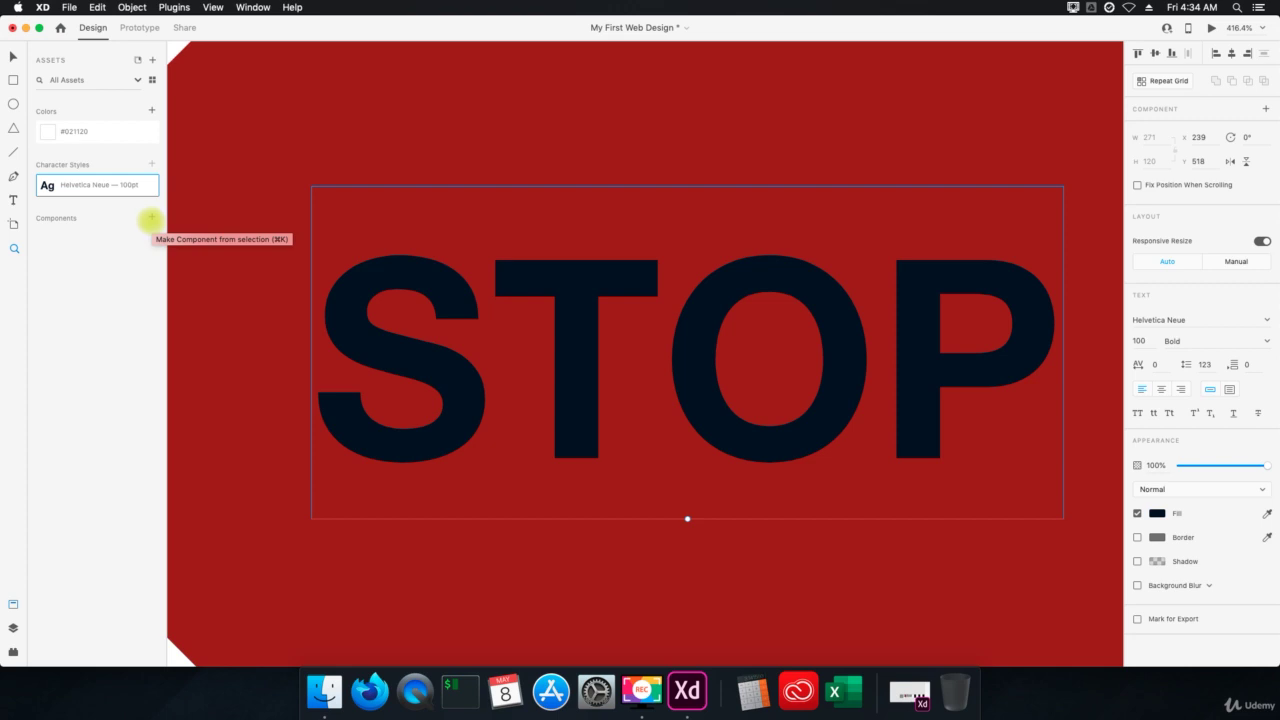
pyautogui.click(151, 218)
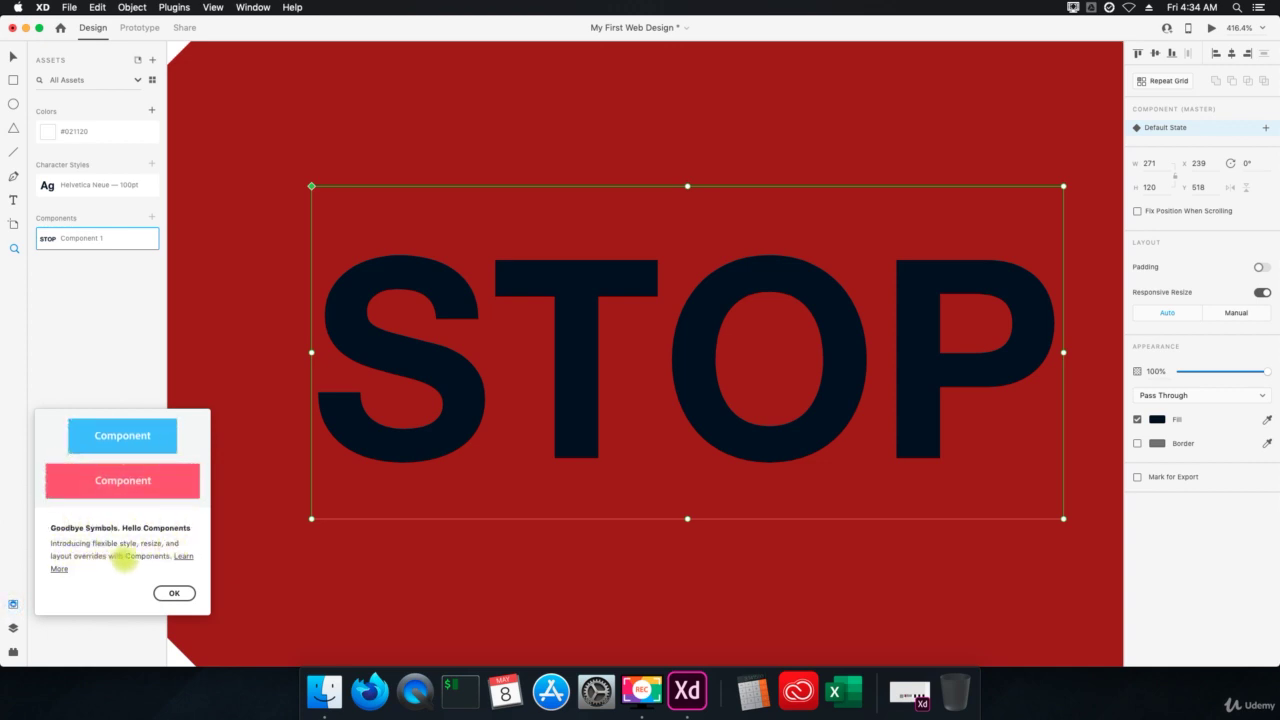
pyautogui.click(172, 593)
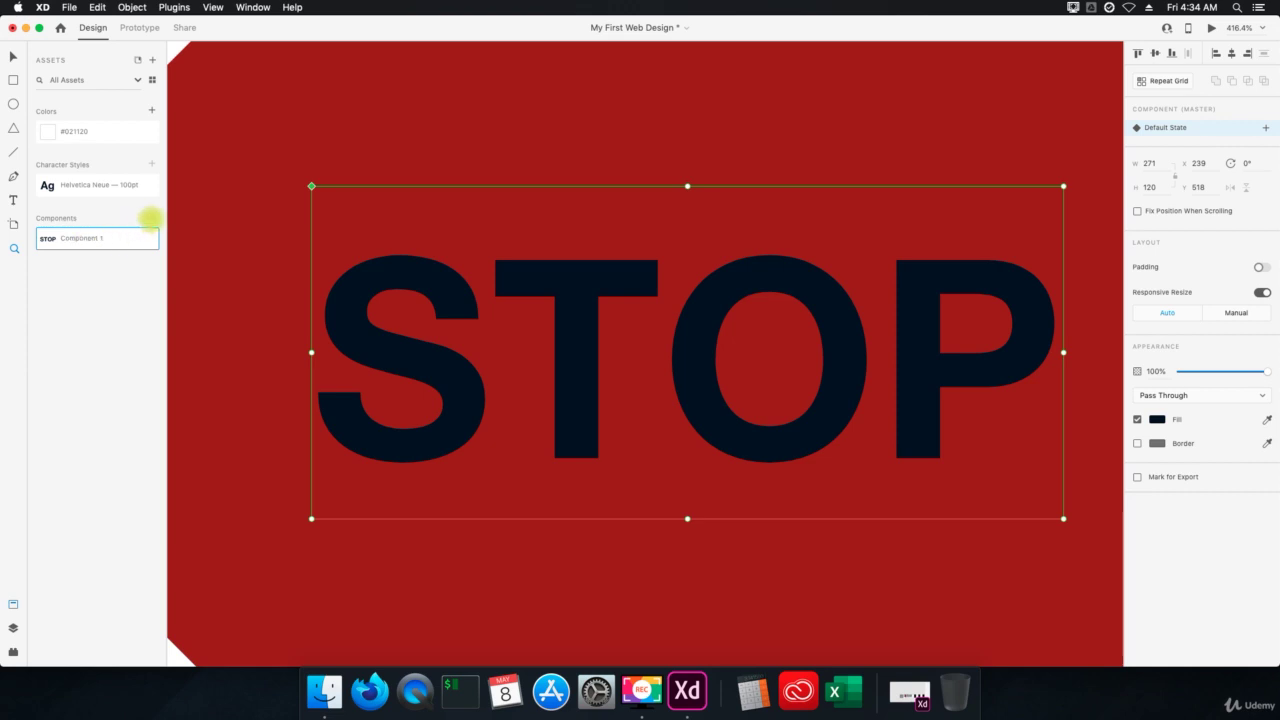
pyautogui.doubleClick(97, 240)
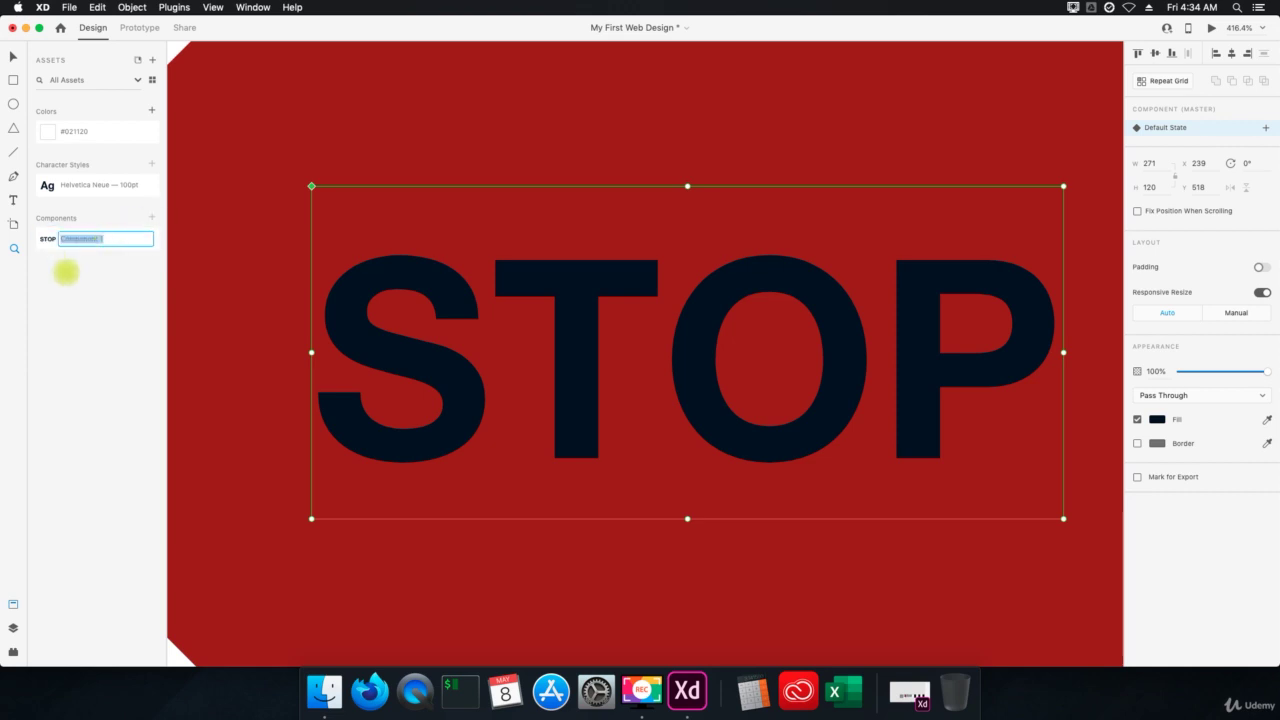
pyautogui.press('Return')
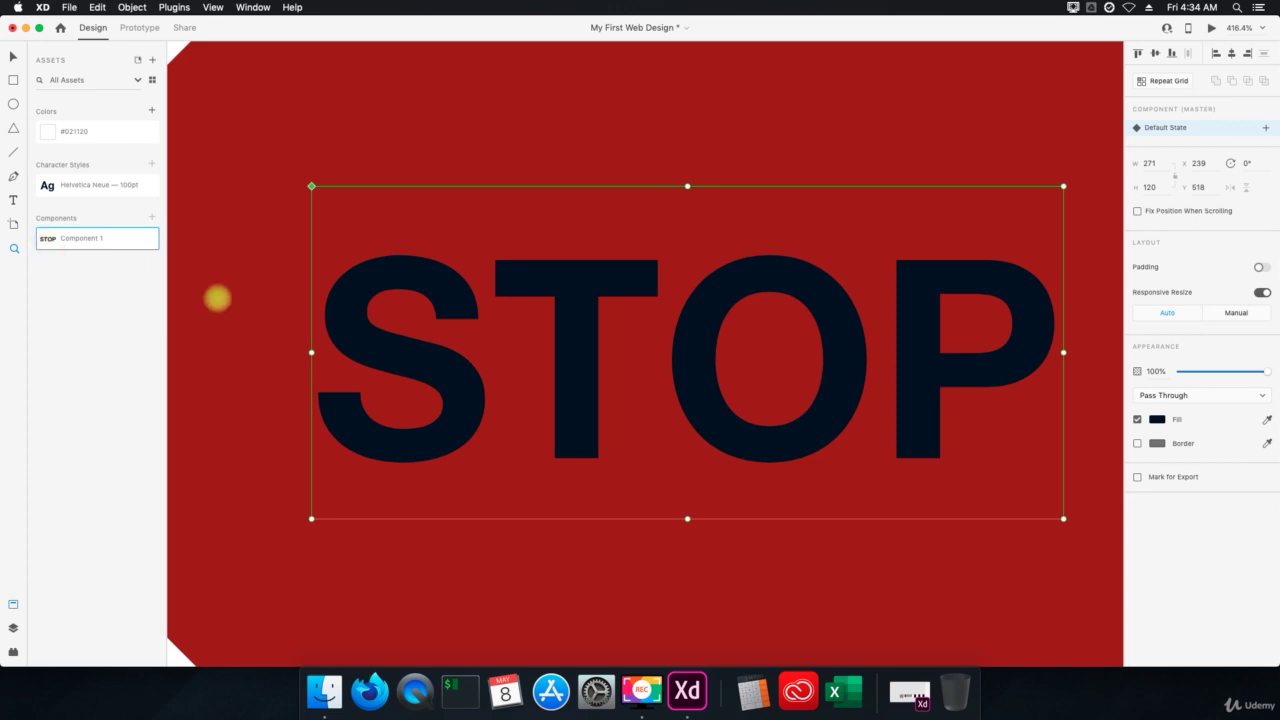
# Step: Place an instance of the STOP component on the artboard beside the octagon, then undo the placement
pyautogui.scroll(-3, 483, 334)
pyautogui.scroll(-5, 483, 334)
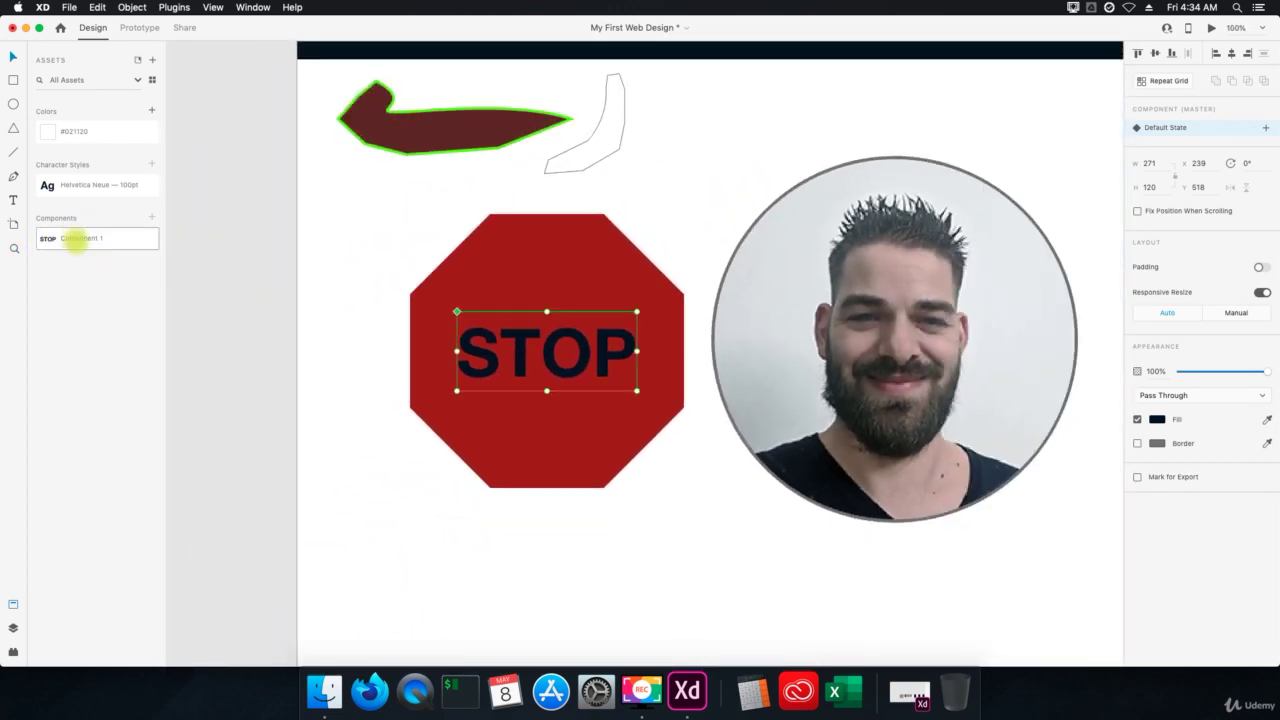
pyautogui.moveTo(80, 237); pyautogui.dragTo(378, 208)
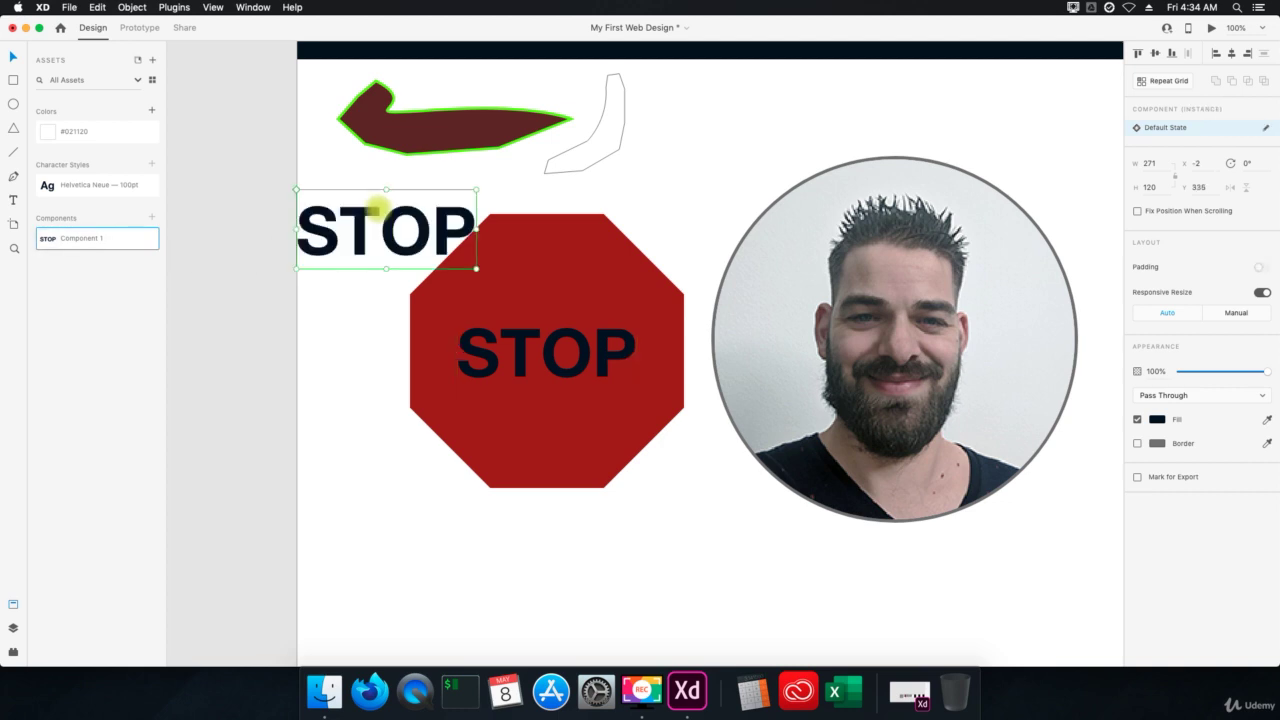
pyautogui.press('super+z')
# Step: Try to apply the saved Helvetica Neue 100pt character style to the artboard and the STOP component
pyautogui.moveTo(77, 184); pyautogui.dragTo(421, 198)
pyautogui.moveTo(108, 185); pyautogui.dragTo(562, 352)
pyautogui.click(562, 352)
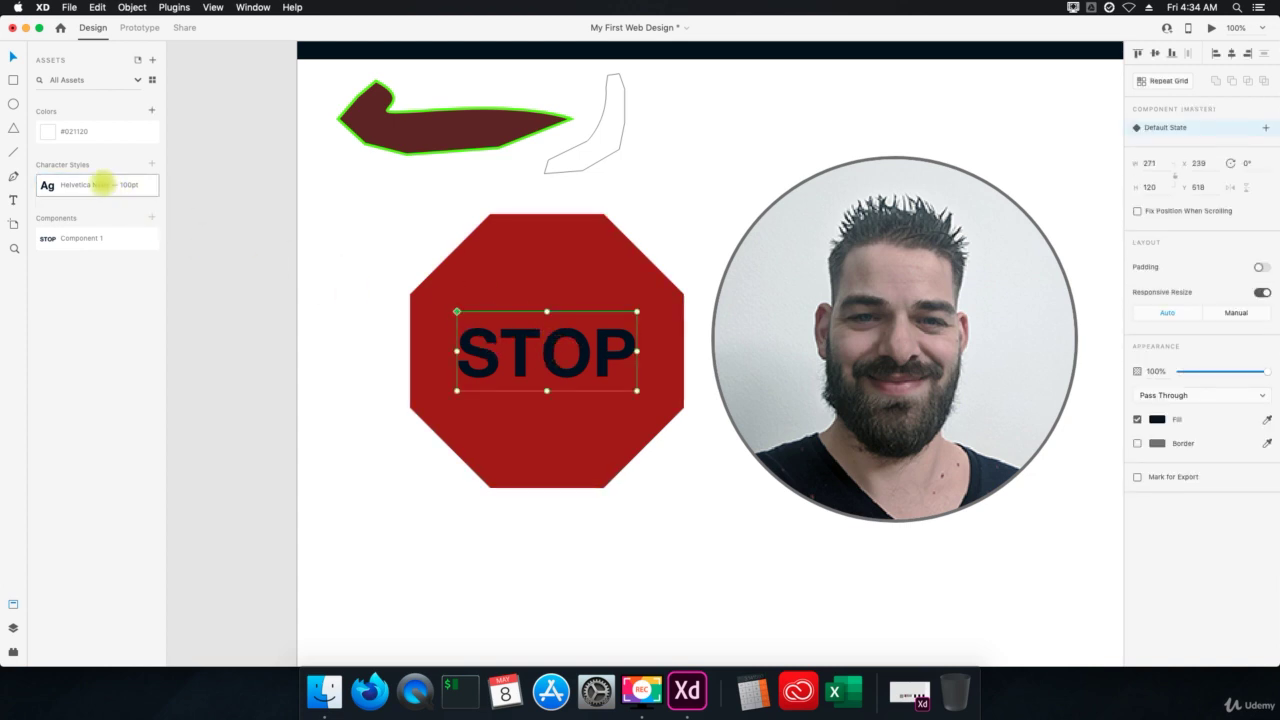
pyautogui.moveTo(103, 184); pyautogui.dragTo(586, 363)
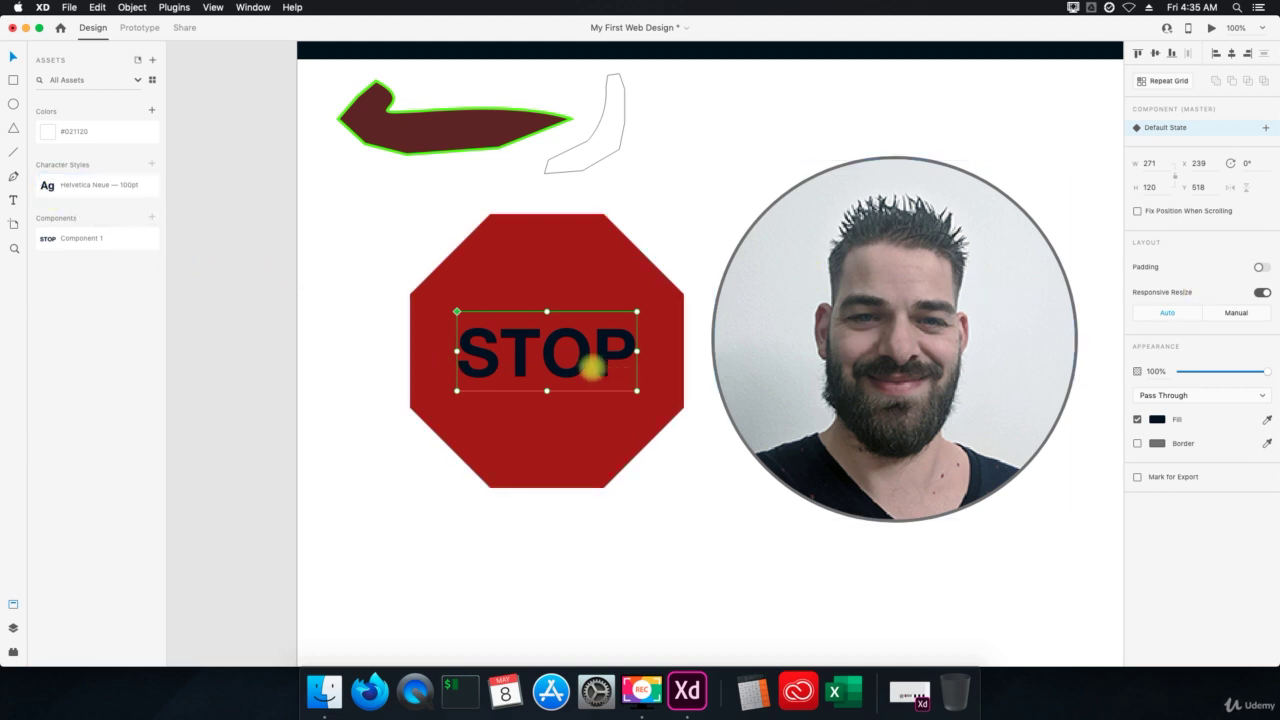
# Step: Apply the saved #021120 color asset to the STOP text inside its component and save the document
pyautogui.doubleClick(573, 357)
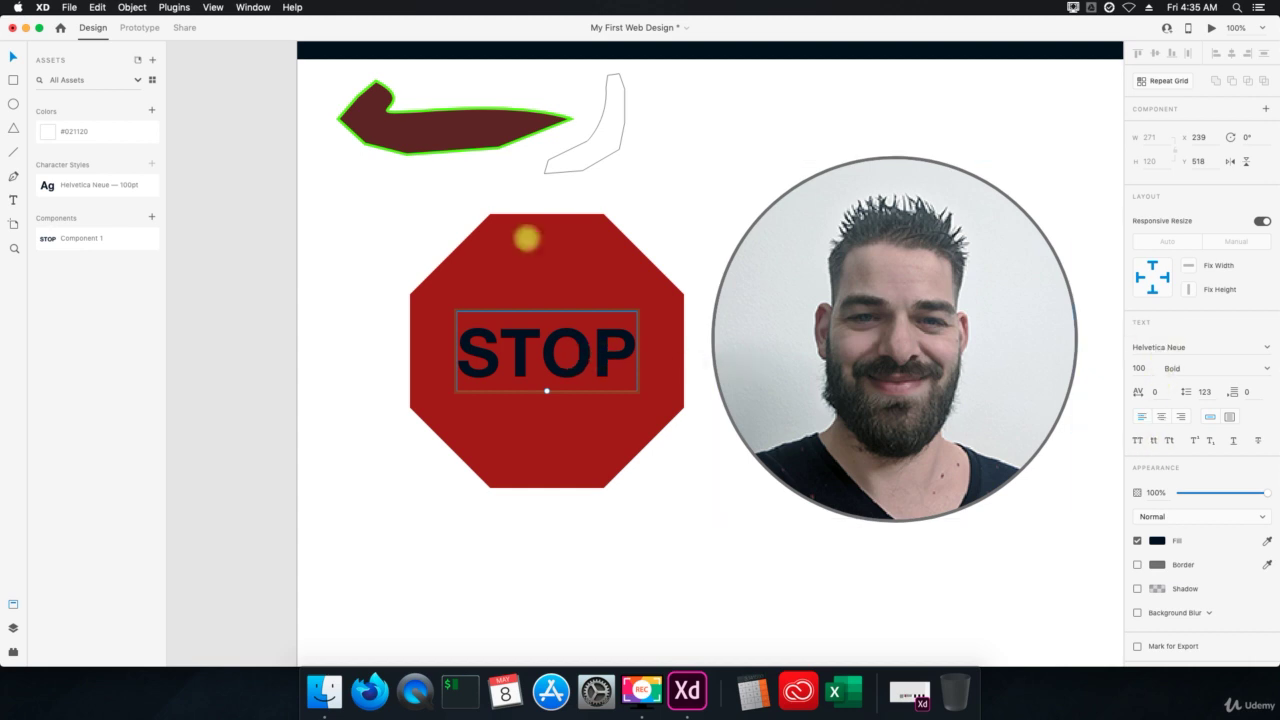
pyautogui.click(52, 131)
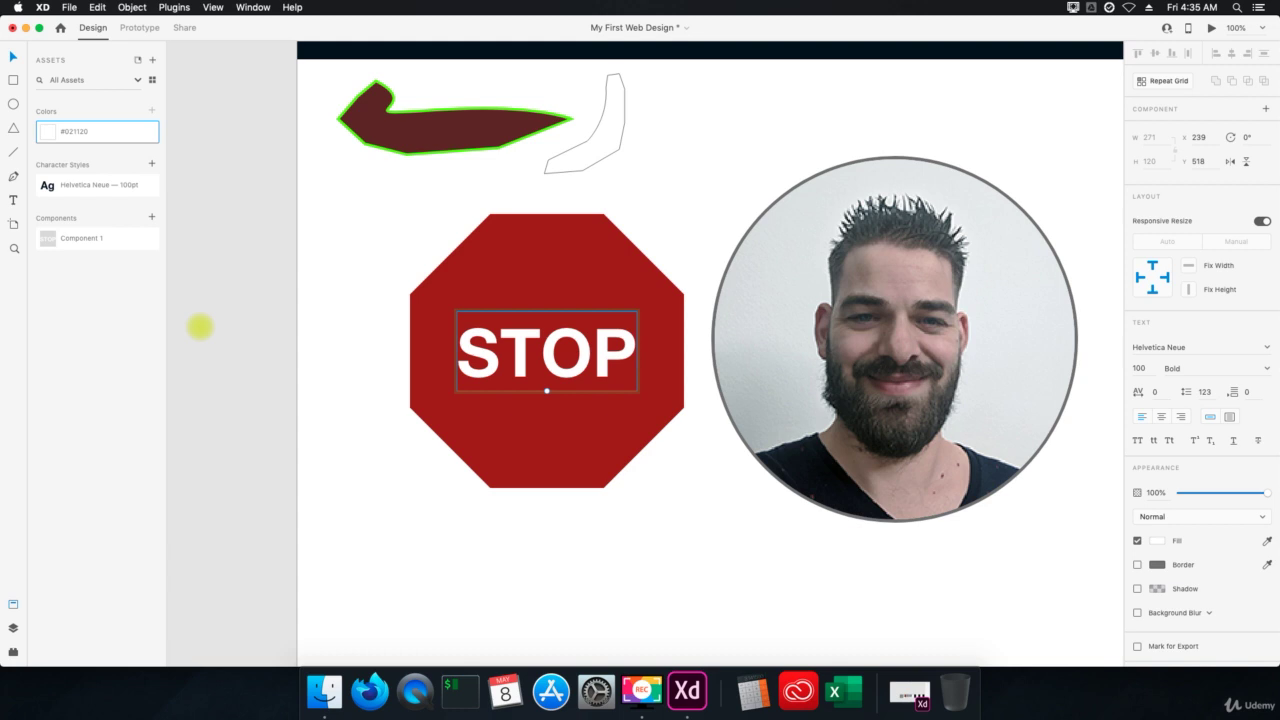
pyautogui.press('super+s')
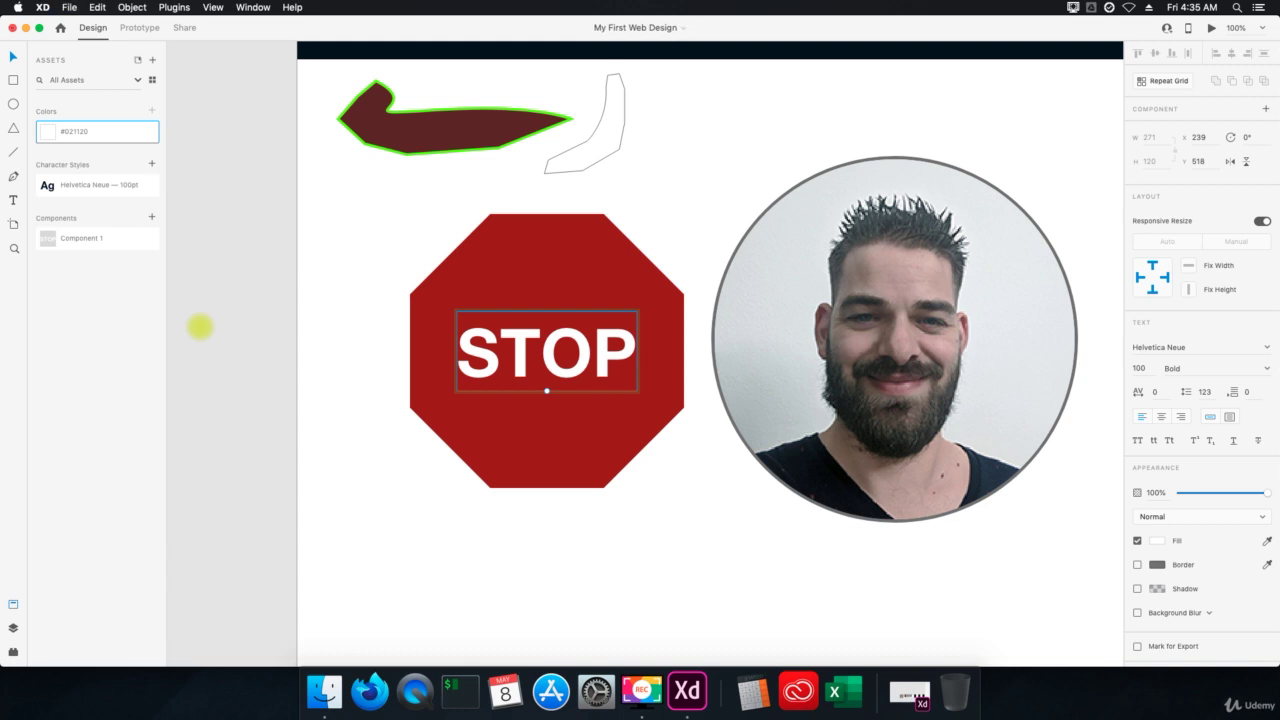